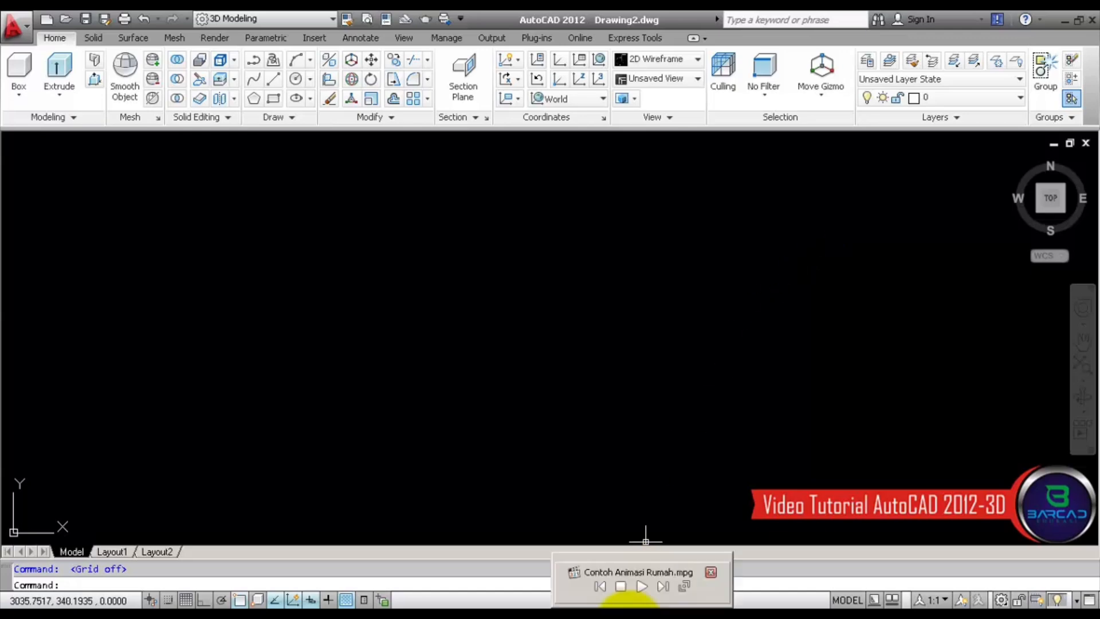
Play the example house animation in Contoh Animasi Rumah.mpg, then return to the AutoCAD drawing.
{"action": "left_click", "coordinate": [629, 608]}
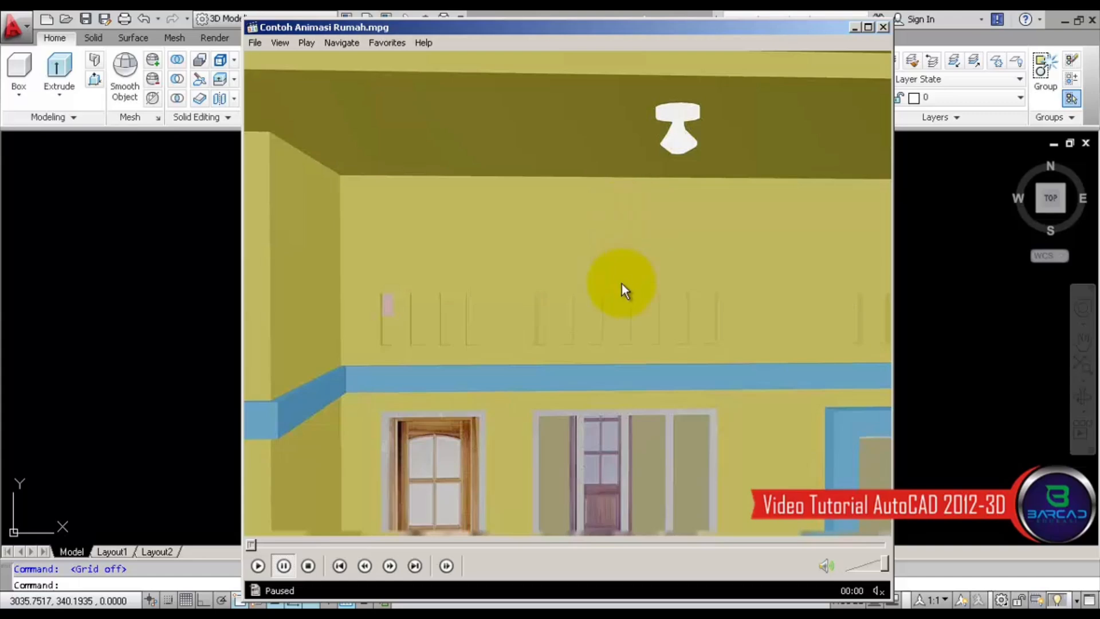
{"action": "left_click", "coordinate": [258, 566]}
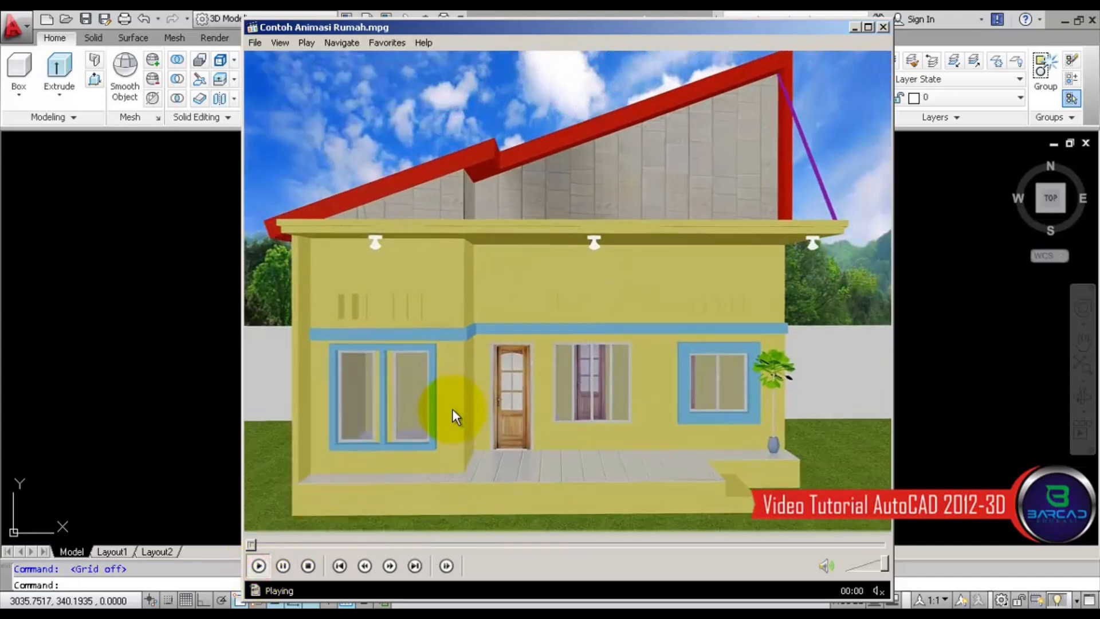
{"action": "left_click", "coordinate": [452, 407]}
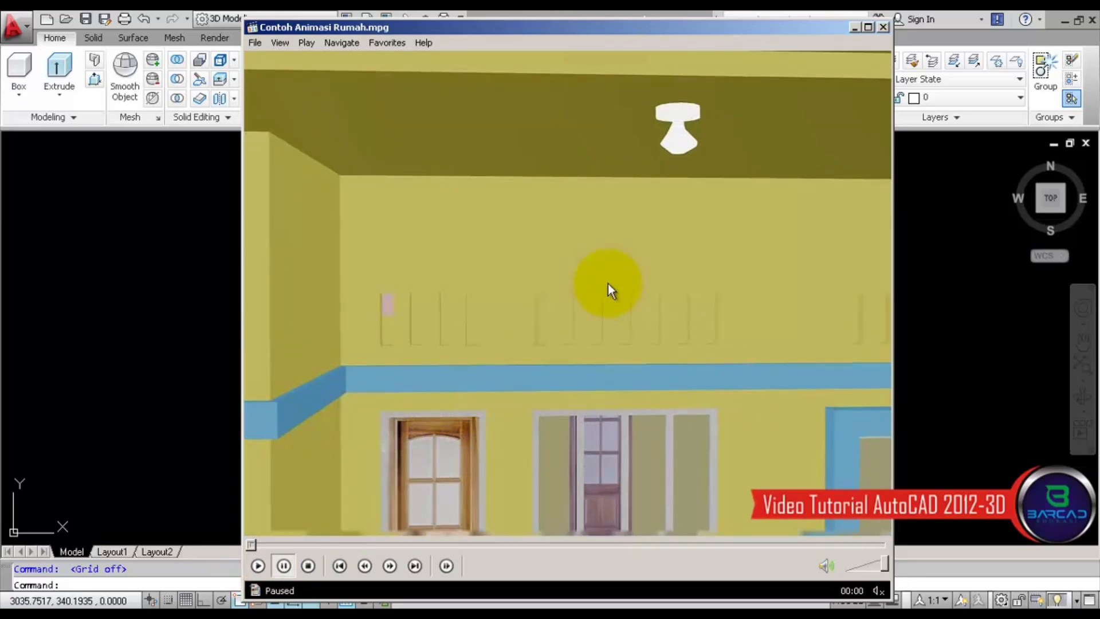
{"action": "left_click", "coordinate": [258, 567]}
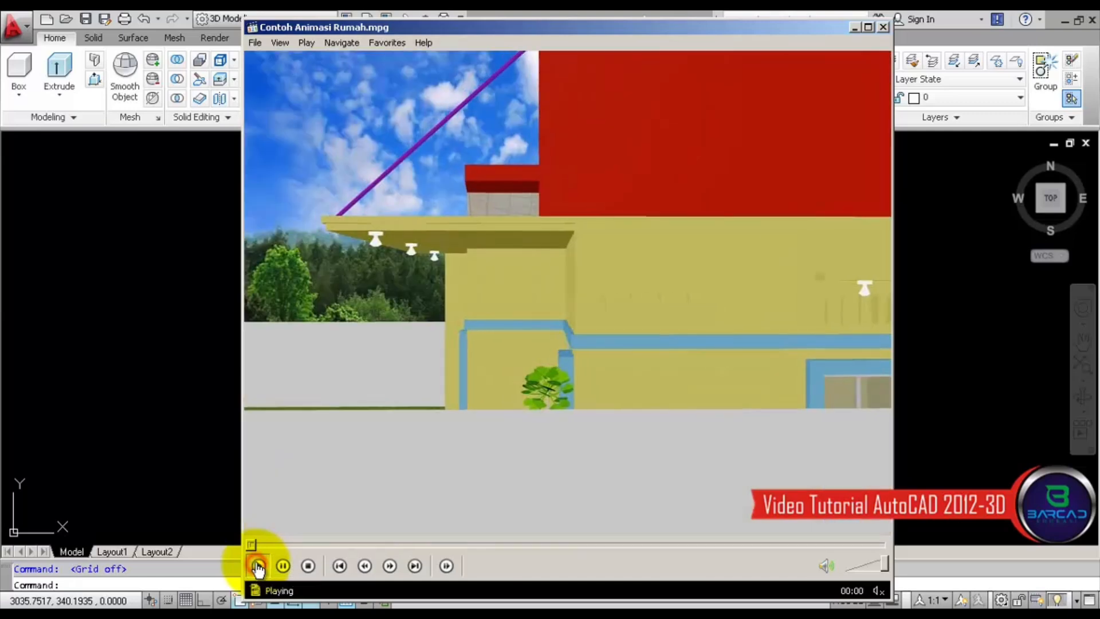
{"action": "left_click", "coordinate": [510, 470]}
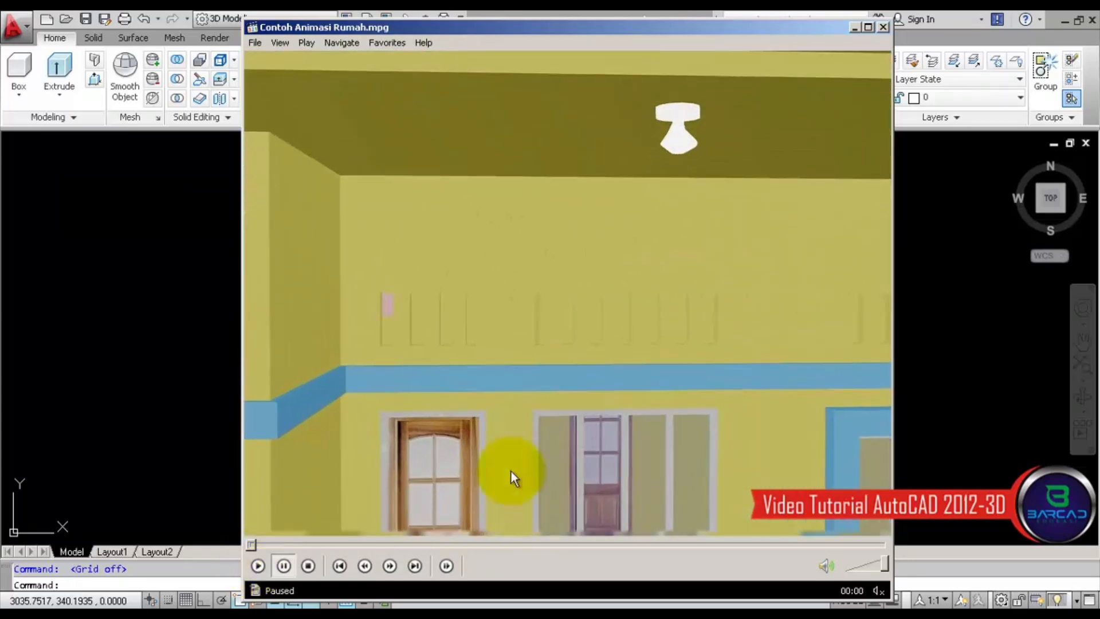
{"action": "left_click", "coordinate": [948, 245]}
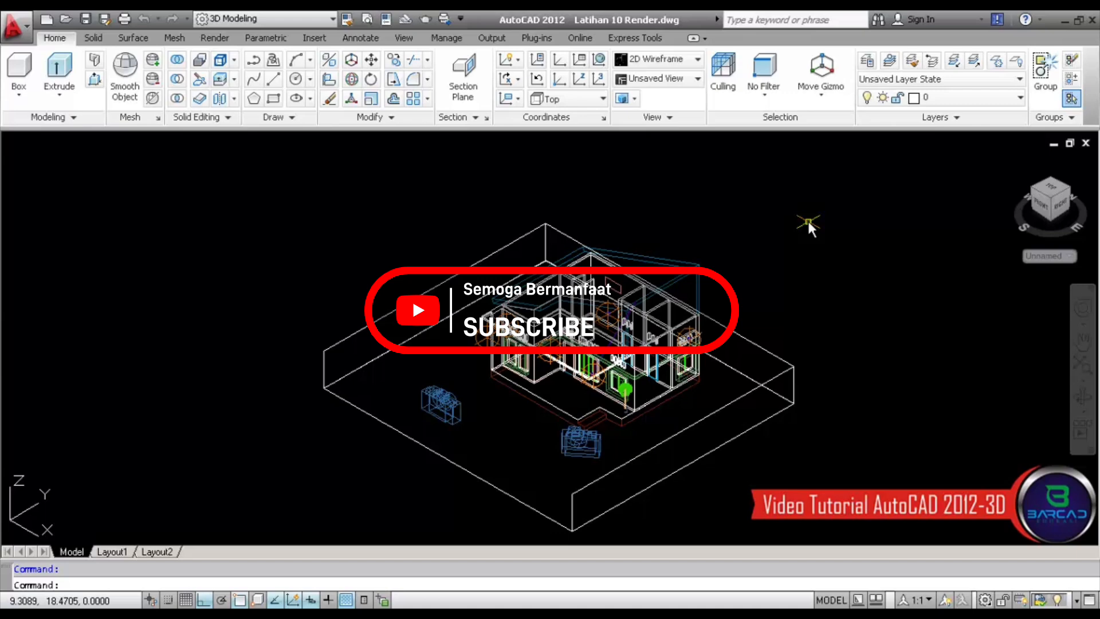
Restore the saved DEPAN Siang view of the house.
{"action": "left_click", "coordinate": [678, 80]}
{"action": "left_click", "coordinate": [673, 112]}
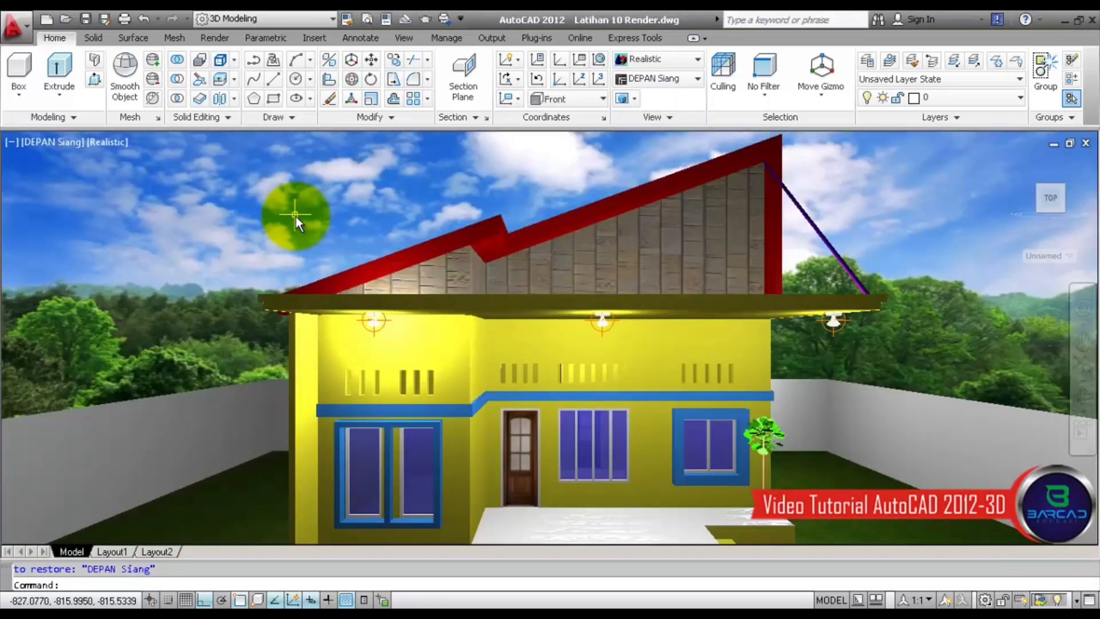
Turn off all the lights in the model, from Cahaya Luar to Lampu S Kanan, and switch off the sun.
{"action": "left_click", "coordinate": [214, 38]}
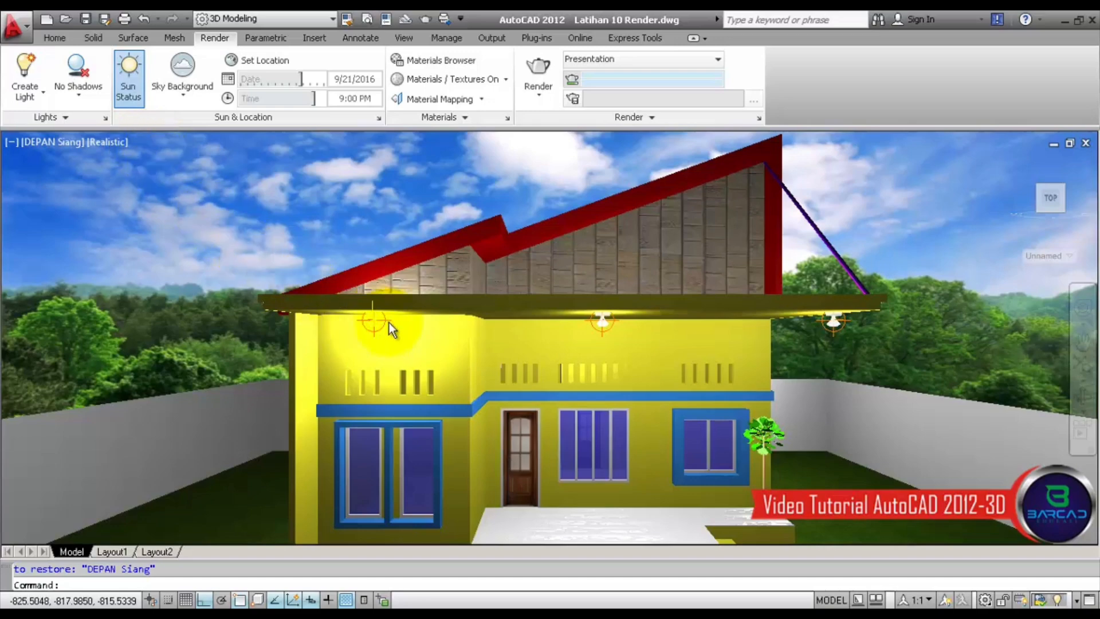
{"action": "left_click", "coordinate": [105, 117]}
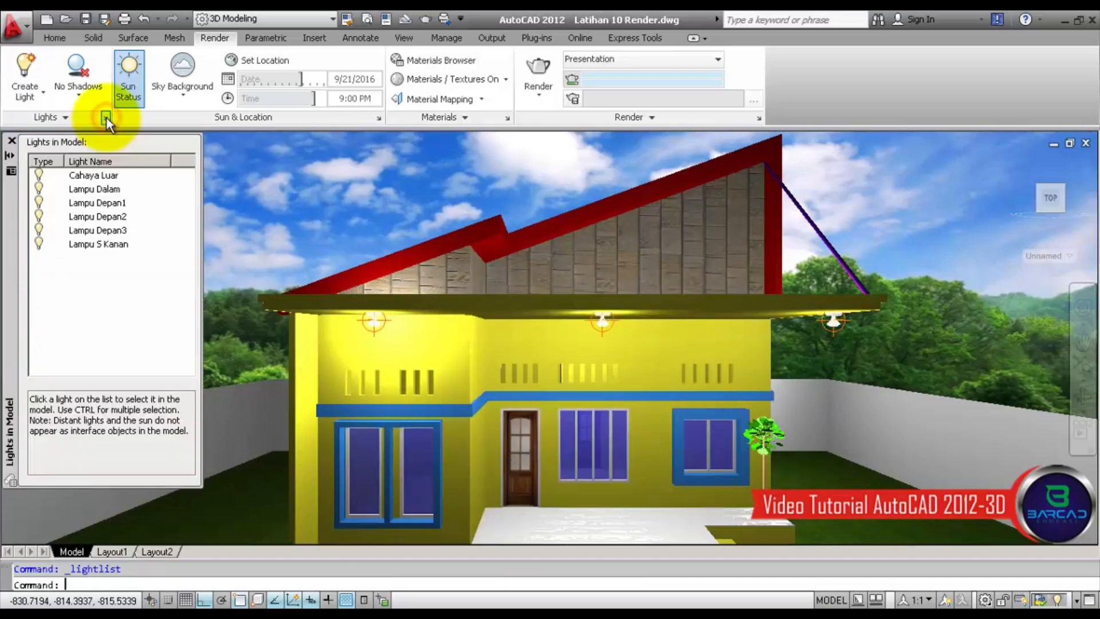
{"action": "left_click", "coordinate": [101, 178]}
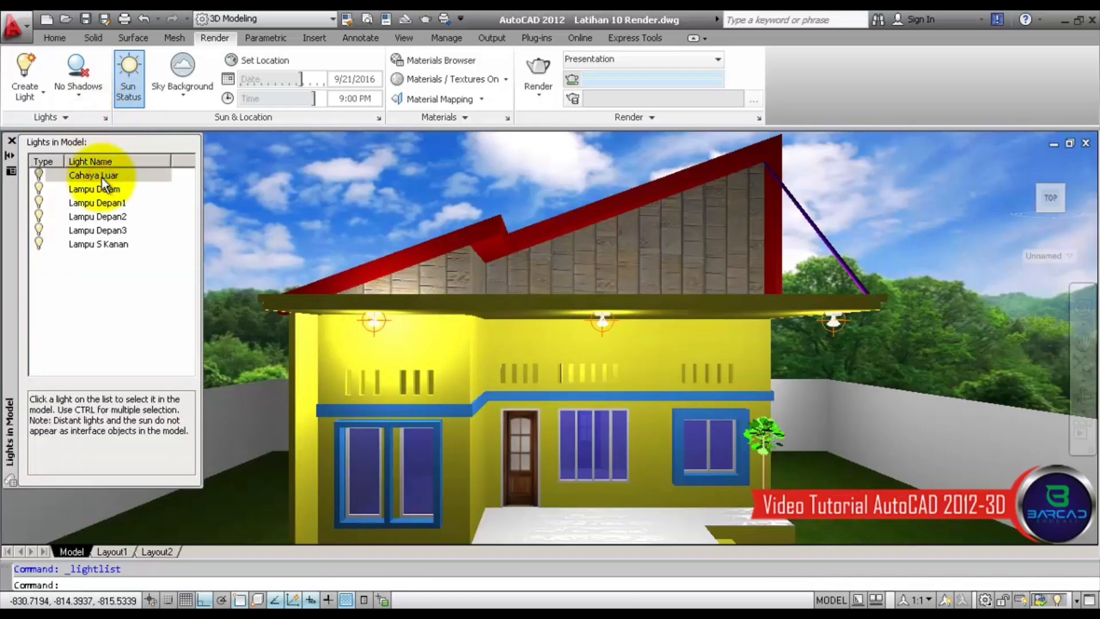
{"action": "double_click", "coordinate": [102, 178]}
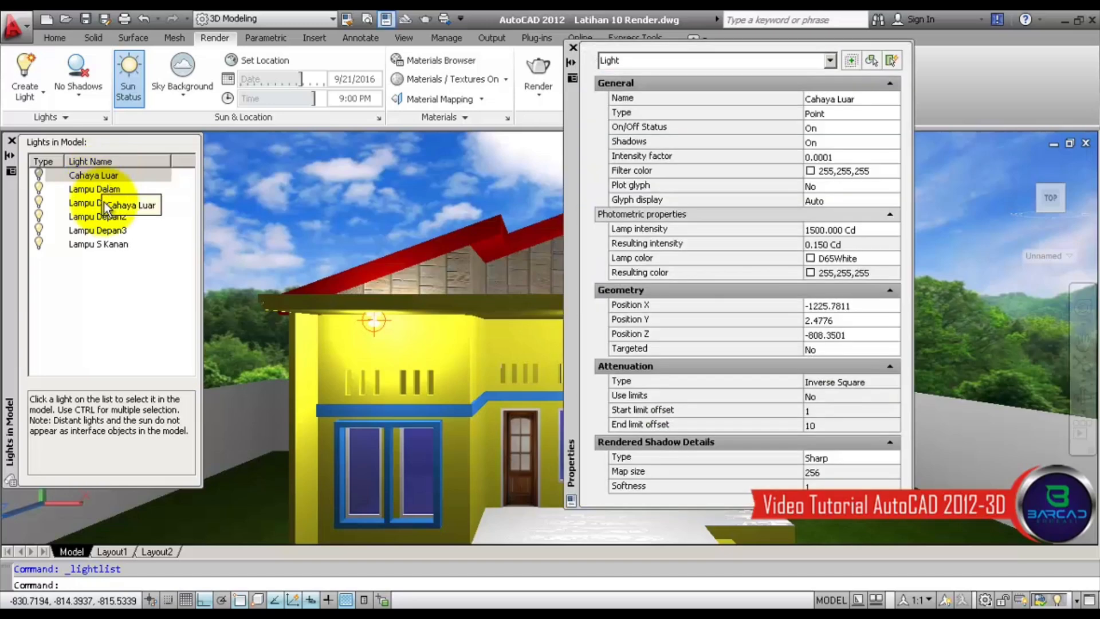
{"action": "left_click", "coordinate": [117, 249], "text": "shift"}
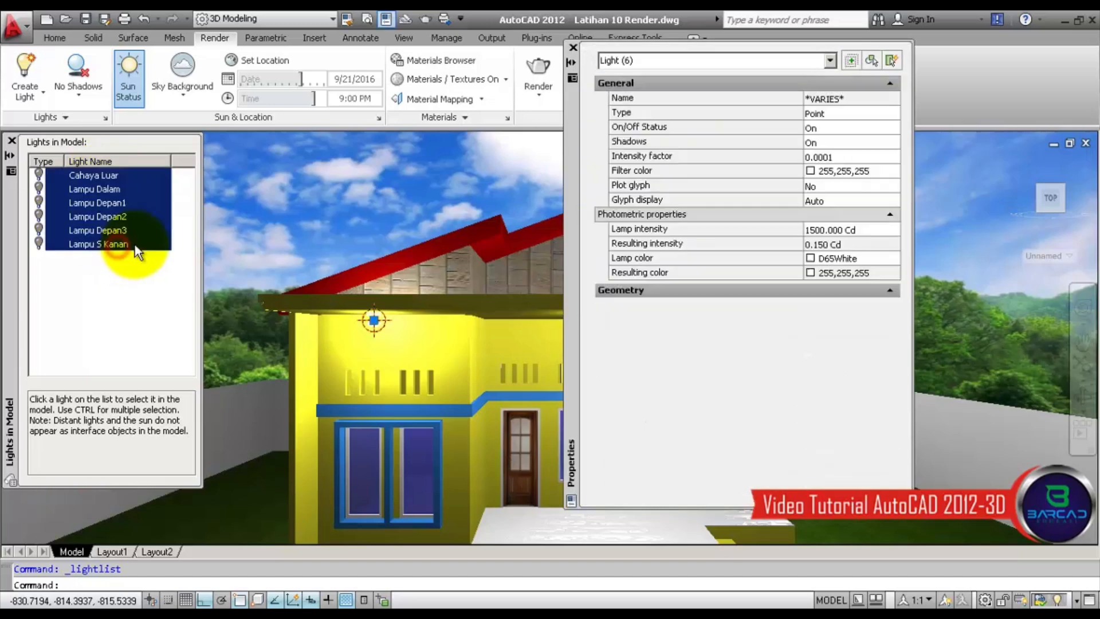
{"action": "left_click", "coordinate": [874, 127]}
{"action": "left_click", "coordinate": [864, 153]}
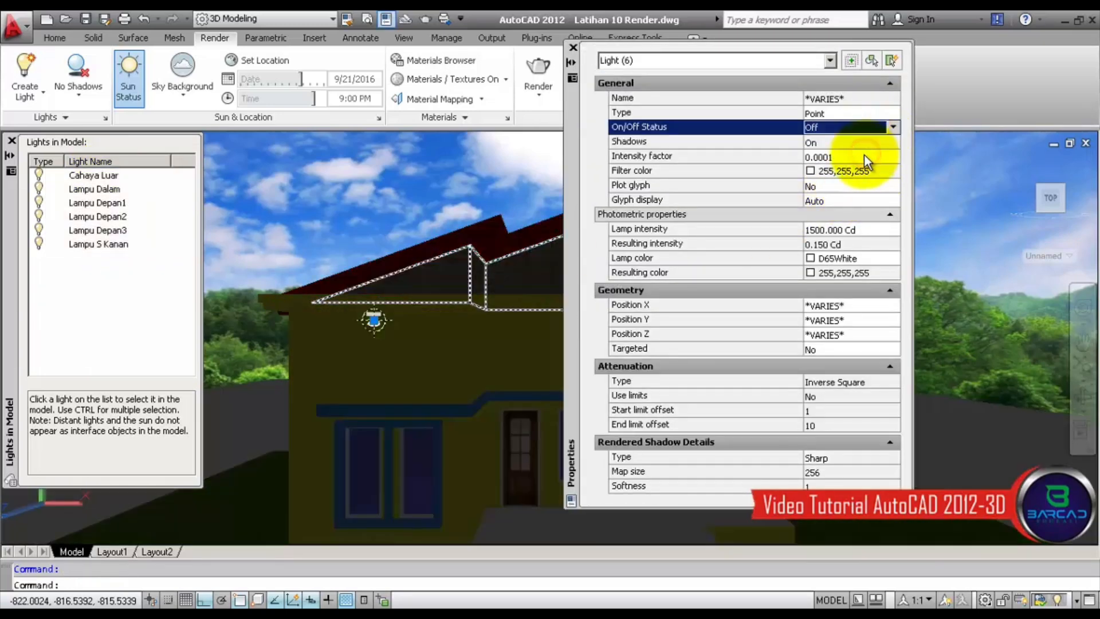
{"action": "left_click", "coordinate": [12, 140]}
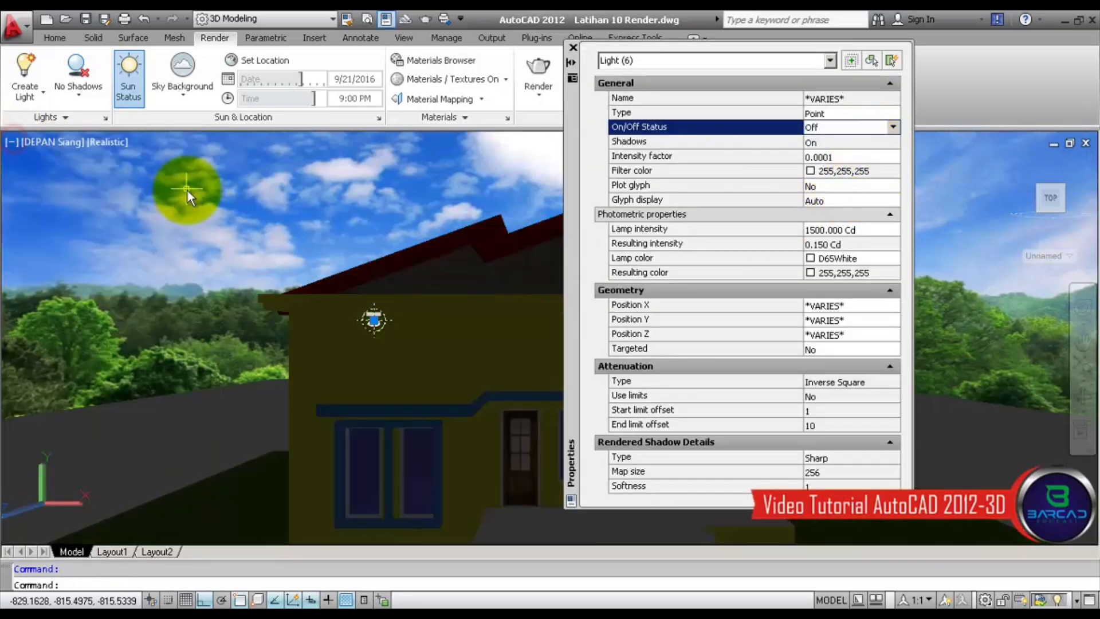
{"action": "left_click", "coordinate": [135, 95]}
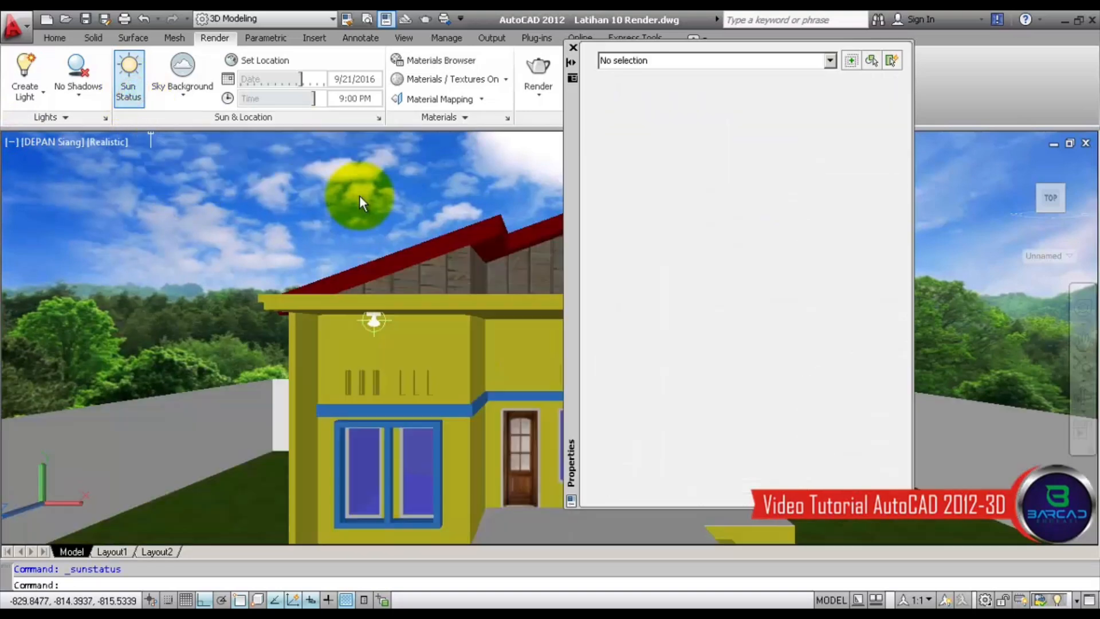
{"action": "left_click", "coordinate": [575, 46]}
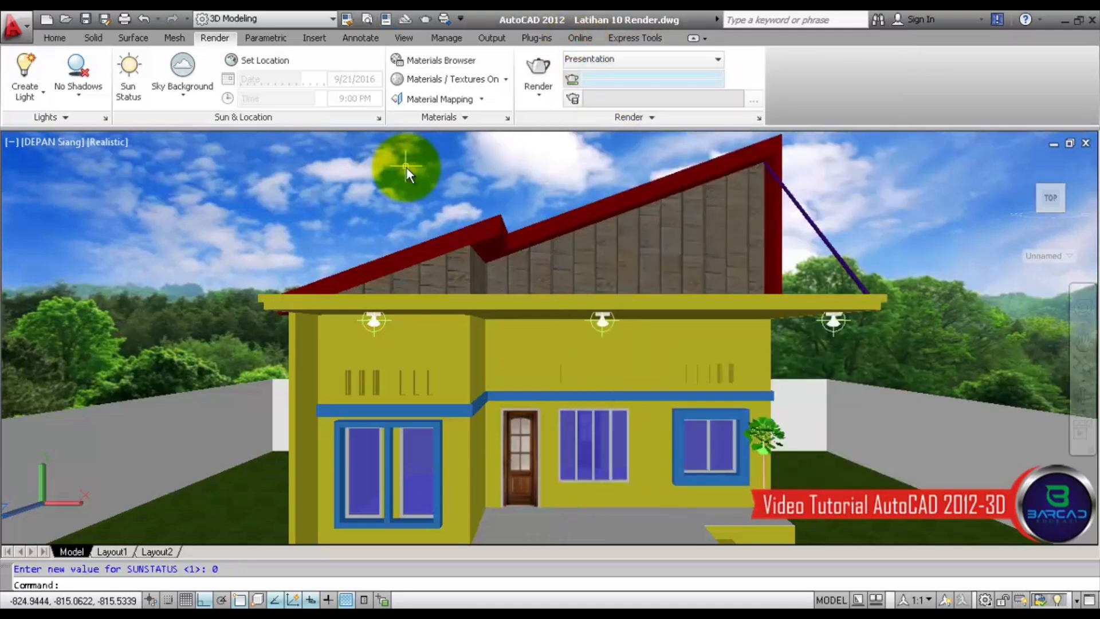
Set the visual style to 2D Wireframe and switch to the Top view.
{"action": "left_click", "coordinate": [54, 38]}
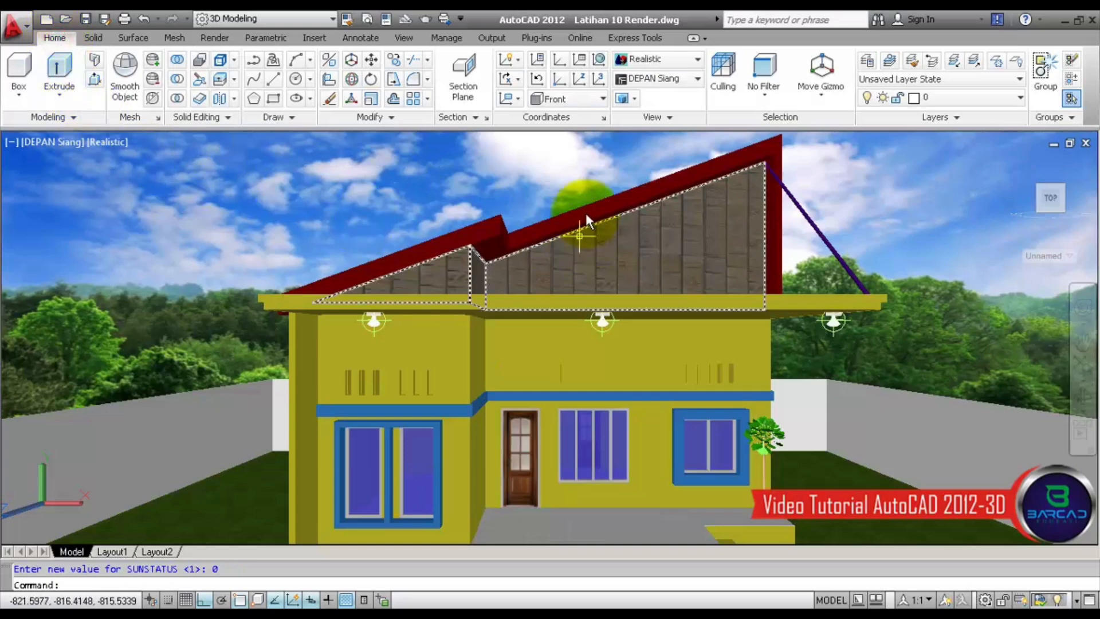
{"action": "left_click", "coordinate": [664, 61]}
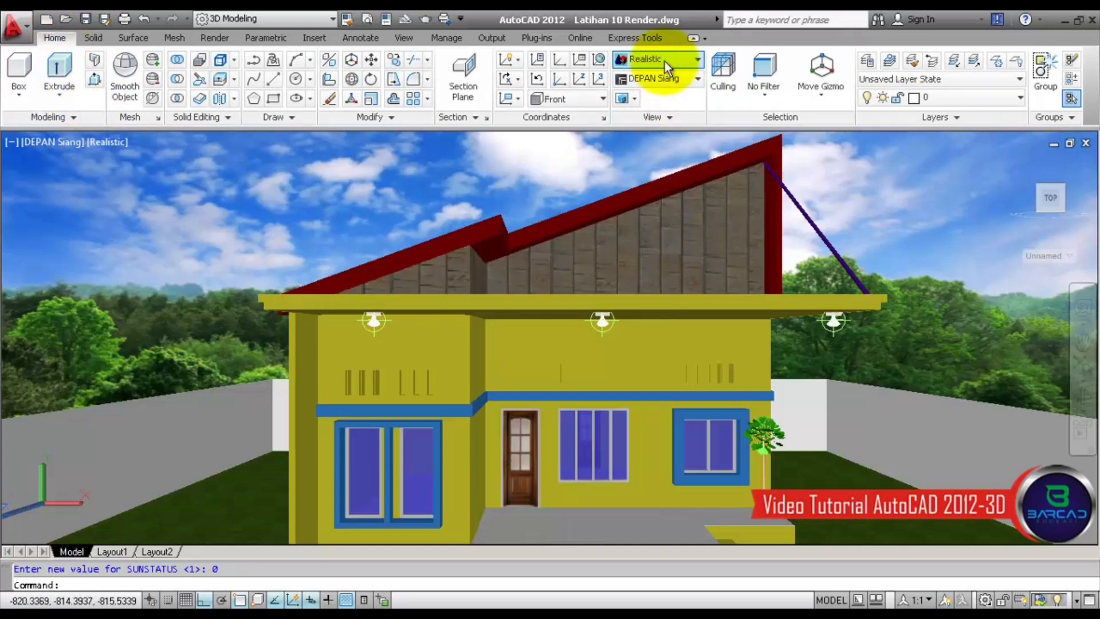
{"action": "left_click", "coordinate": [667, 100]}
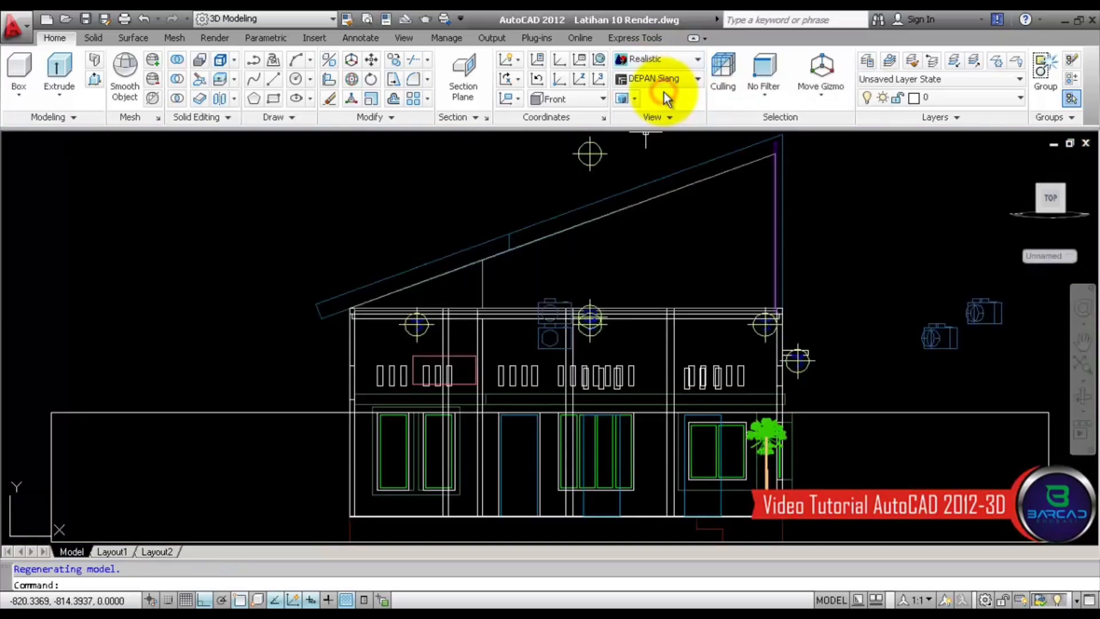
{"action": "left_click", "coordinate": [672, 80]}
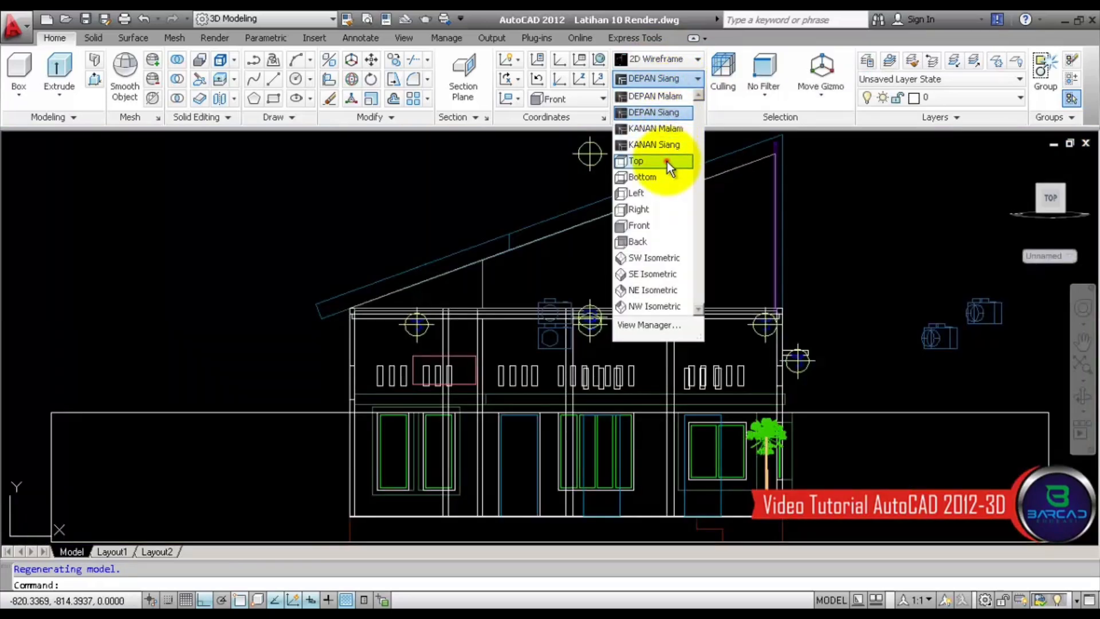
{"action": "left_click", "coordinate": [667, 162]}
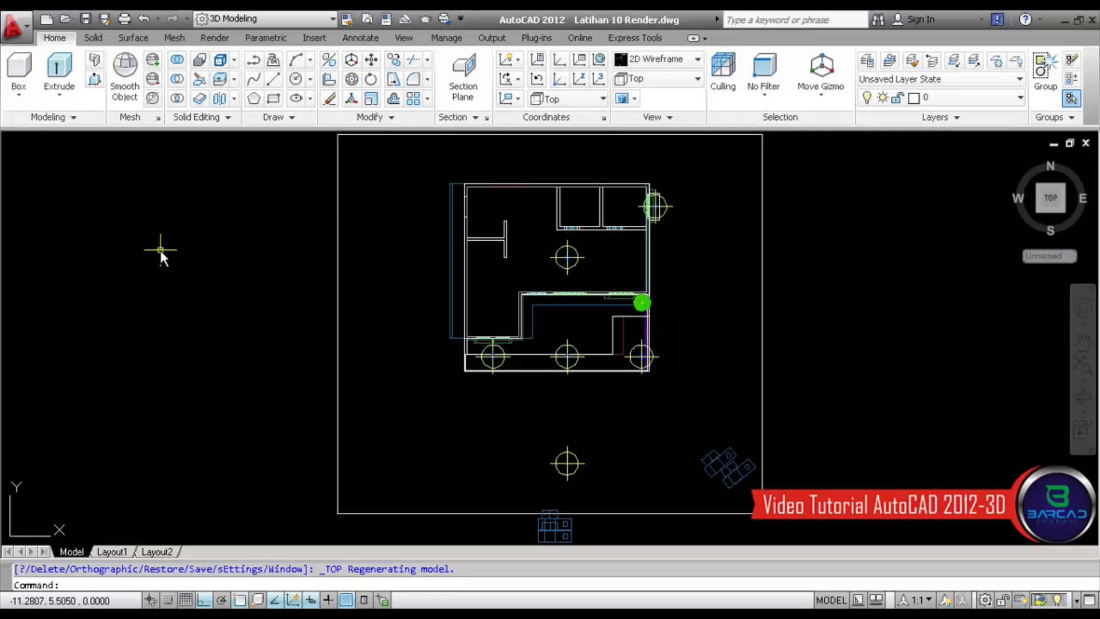
Draw a circle with radius 17 centred on the midpoint of the front edge of the site boundary.
{"action": "left_click", "coordinate": [295, 79]}
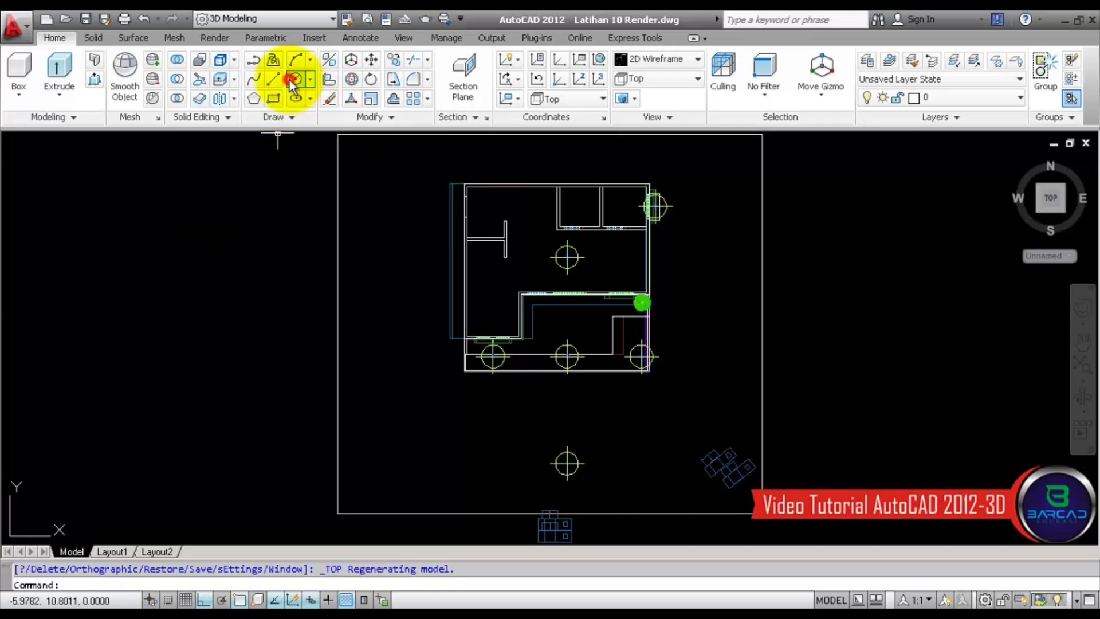
{"action": "left_click", "coordinate": [549, 511]}
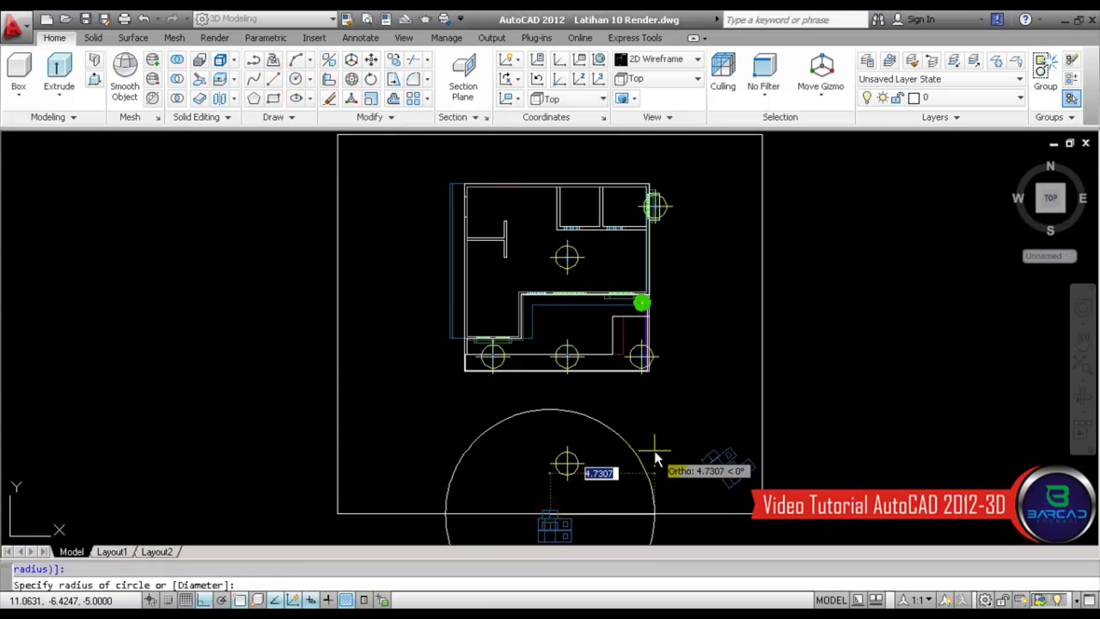
{"action": "type", "text": "17"}
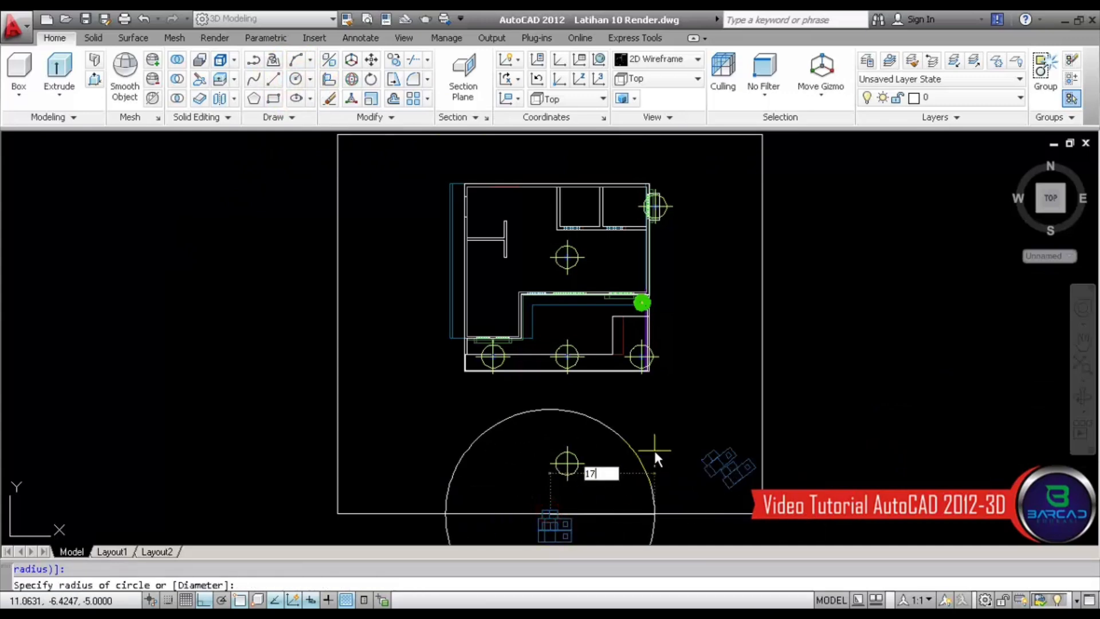
{"action": "key", "text": "Return"}
{"action": "scroll", "coordinate": [330, 323], "scroll_direction": "down", "scroll_amount": 2}
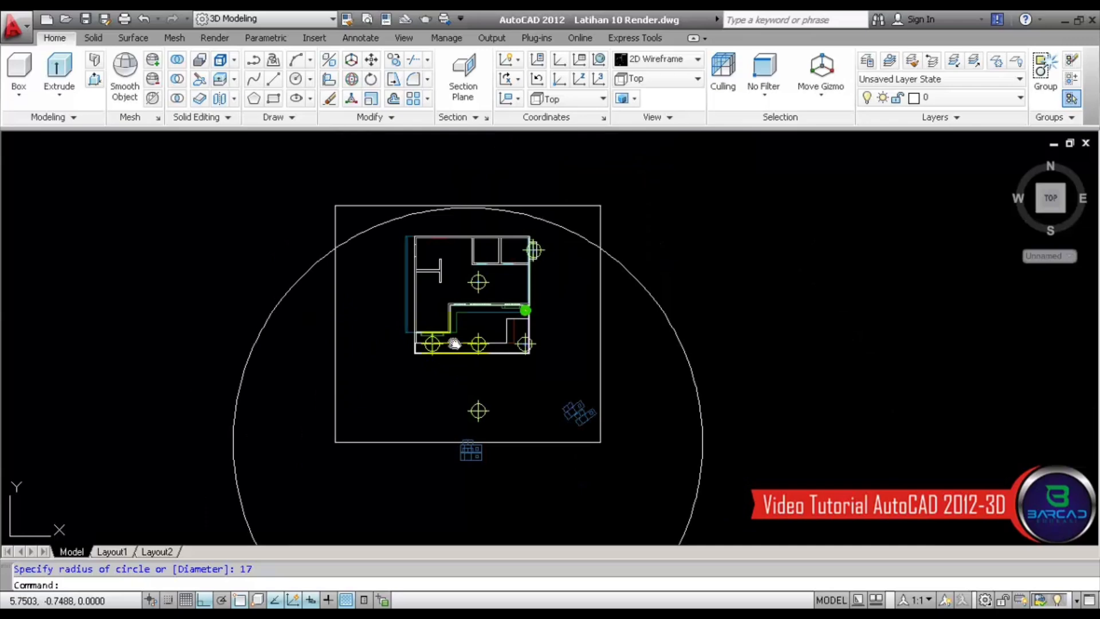
Move the circle 10 units straight up toward the house.
{"action": "middle_click_drag", "start_coordinate": [455, 343], "coordinate": [451, 216]}
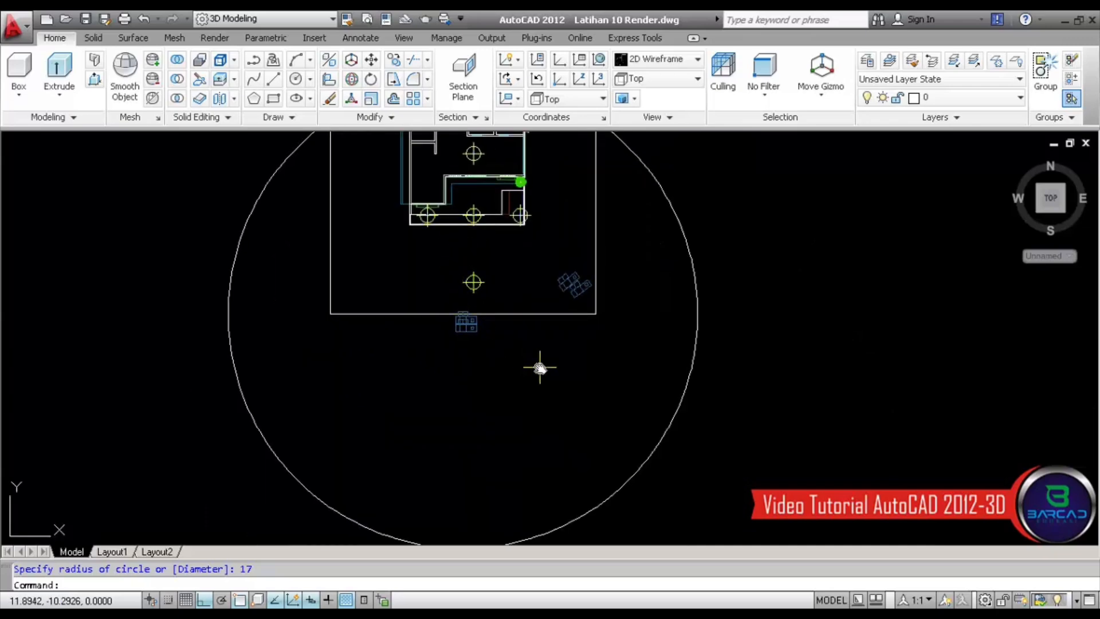
{"action": "left_click", "coordinate": [726, 299]}
{"action": "left_click", "coordinate": [667, 319]}
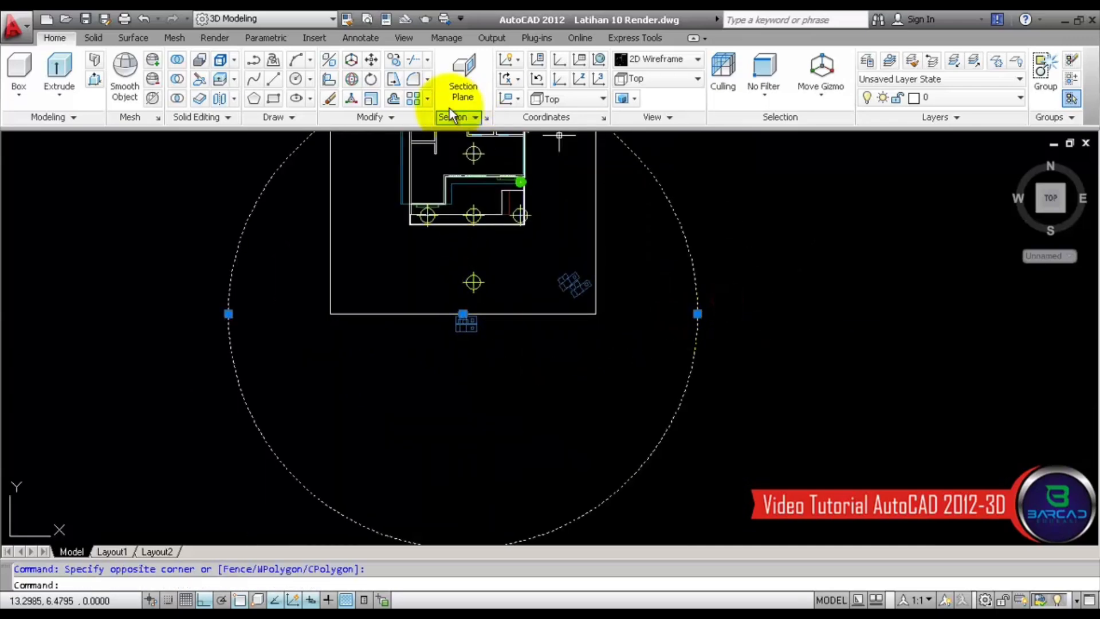
{"action": "left_click", "coordinate": [374, 61]}
{"action": "left_click", "coordinate": [776, 284]}
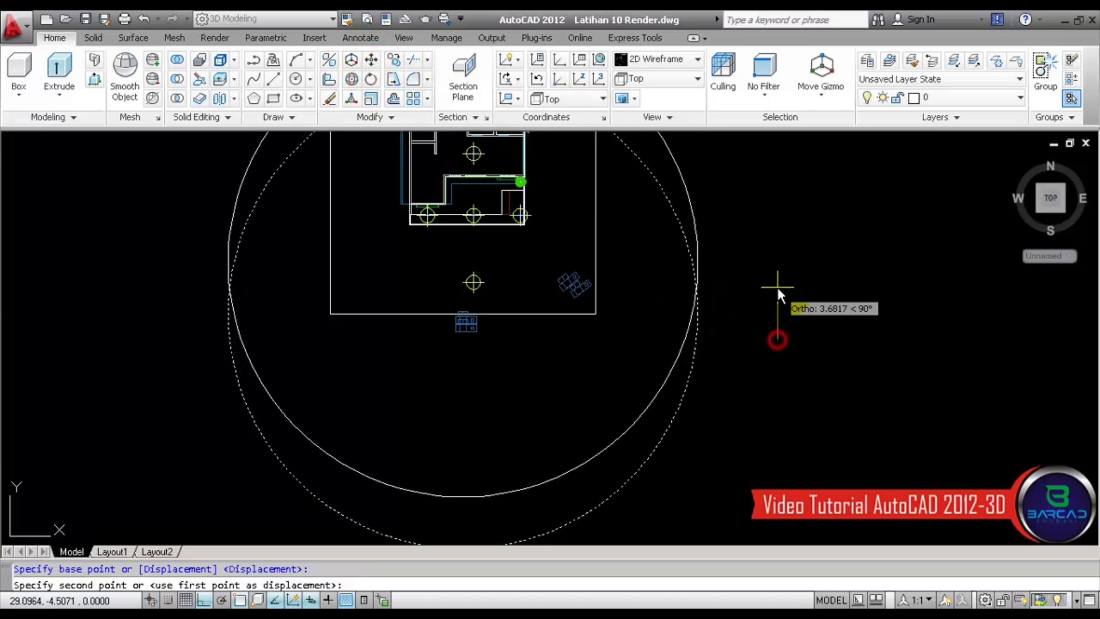
{"action": "type", "text": "10"}
{"action": "key", "text": "Return"}
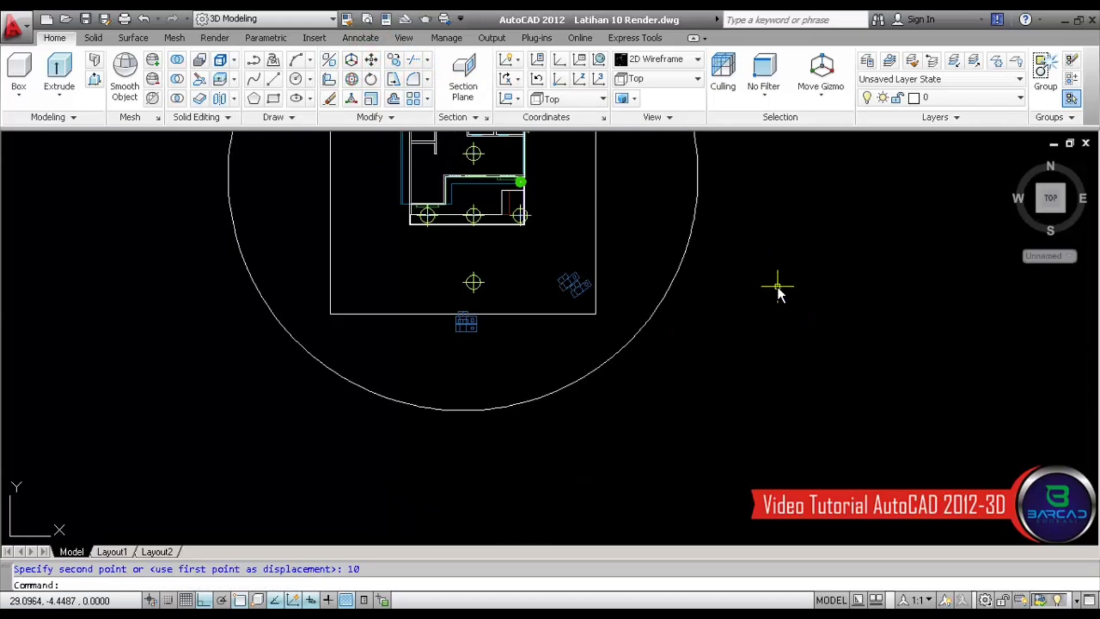
Draw a vertical line 10 units long from the circle's bottom quadrant up toward the house.
{"action": "middle_click_drag", "start_coordinate": [774, 270], "coordinate": [775, 383]}
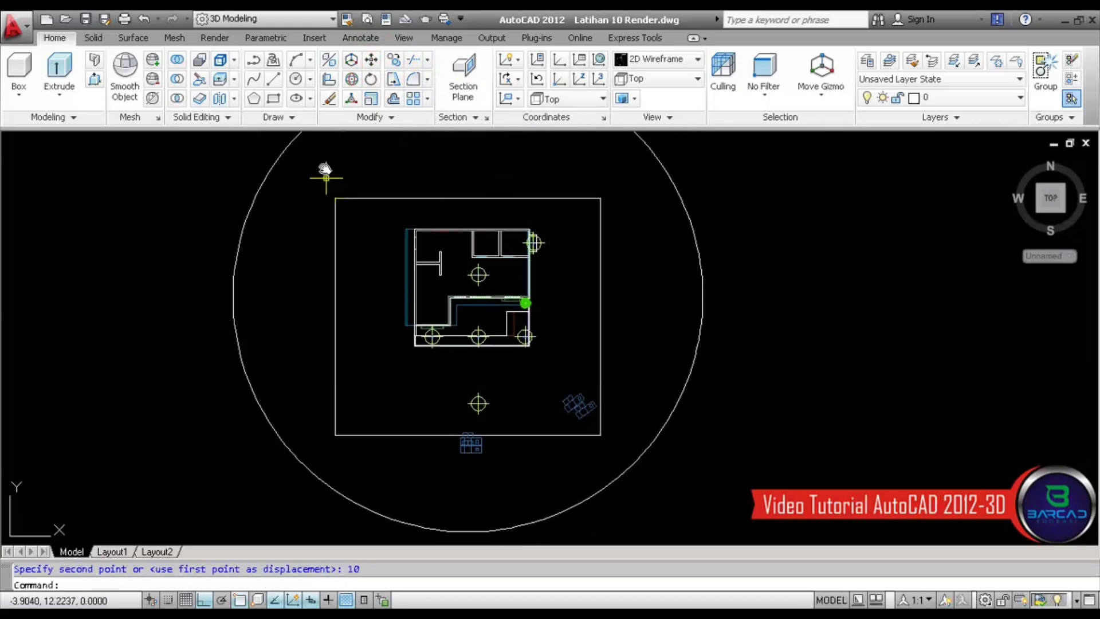
{"action": "left_click", "coordinate": [273, 79]}
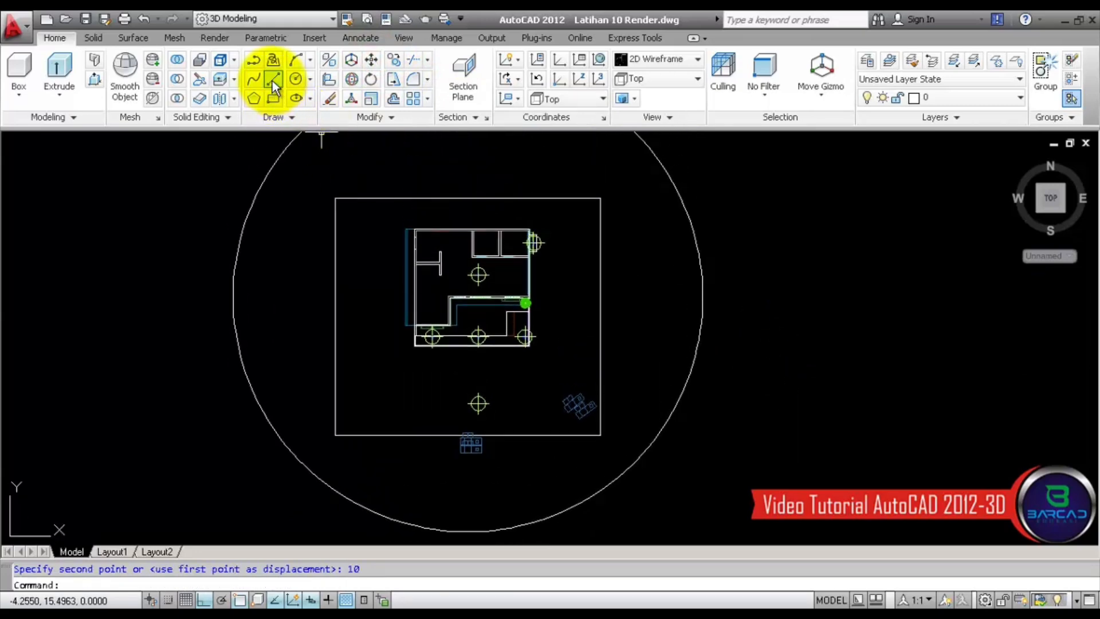
{"action": "left_click", "coordinate": [464, 531]}
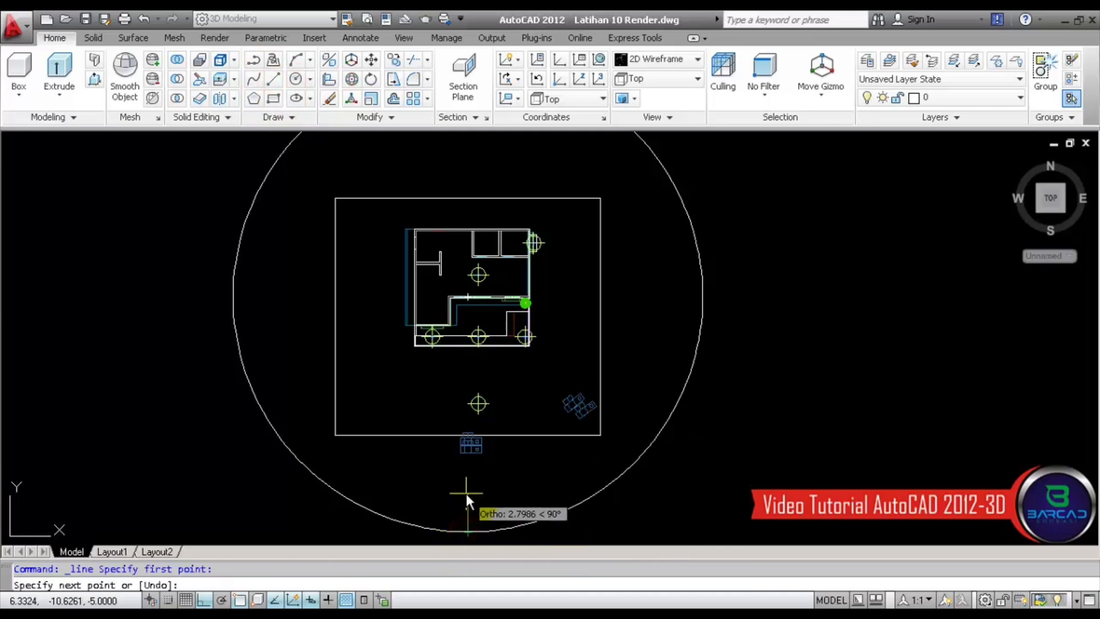
{"action": "type", "text": "10"}
{"action": "key", "text": "Return"}
{"action": "key", "text": "Return"}
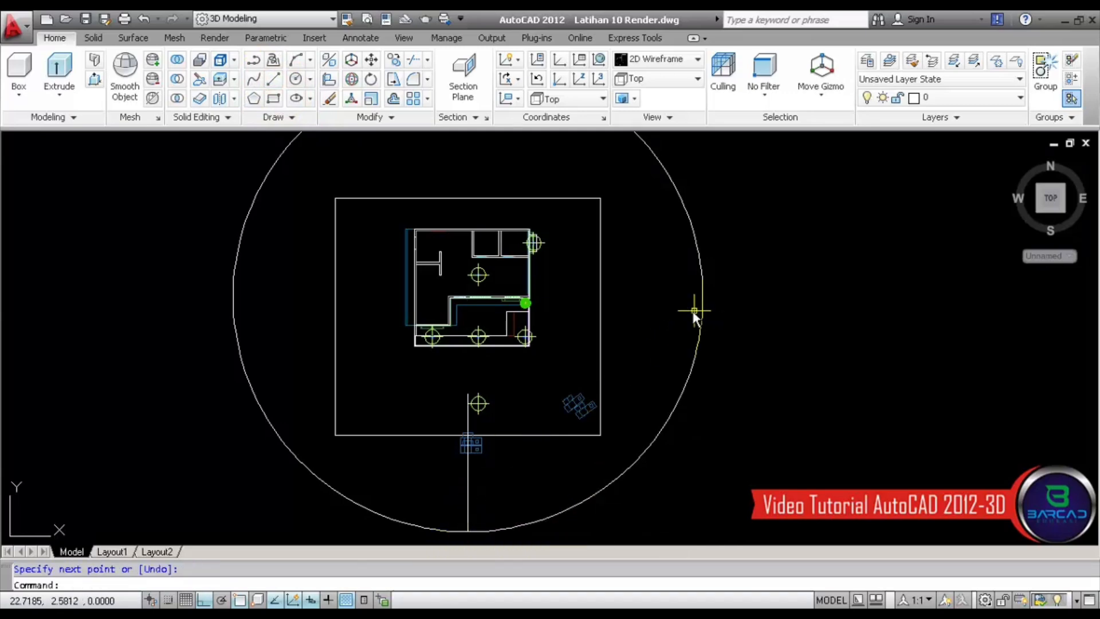
Draw a short horizontal line from the circle's right quadrant inward toward the house.
{"action": "key", "text": "Return"}
{"action": "left_click", "coordinate": [700, 295]}
{"action": "left_click", "coordinate": [649, 296]}
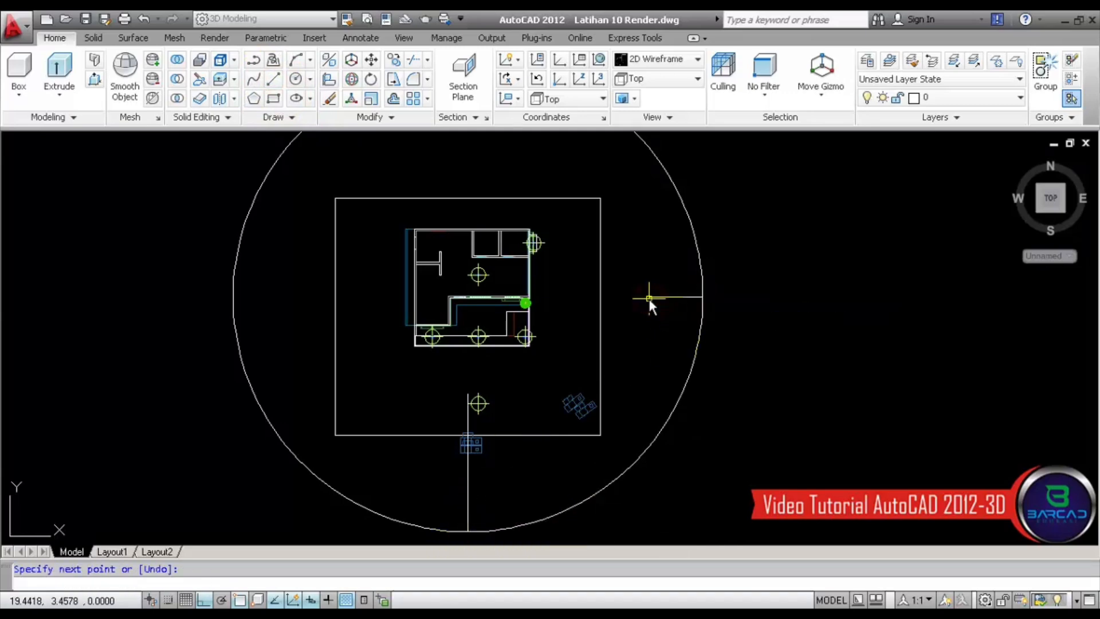
{"action": "key", "text": "Return"}
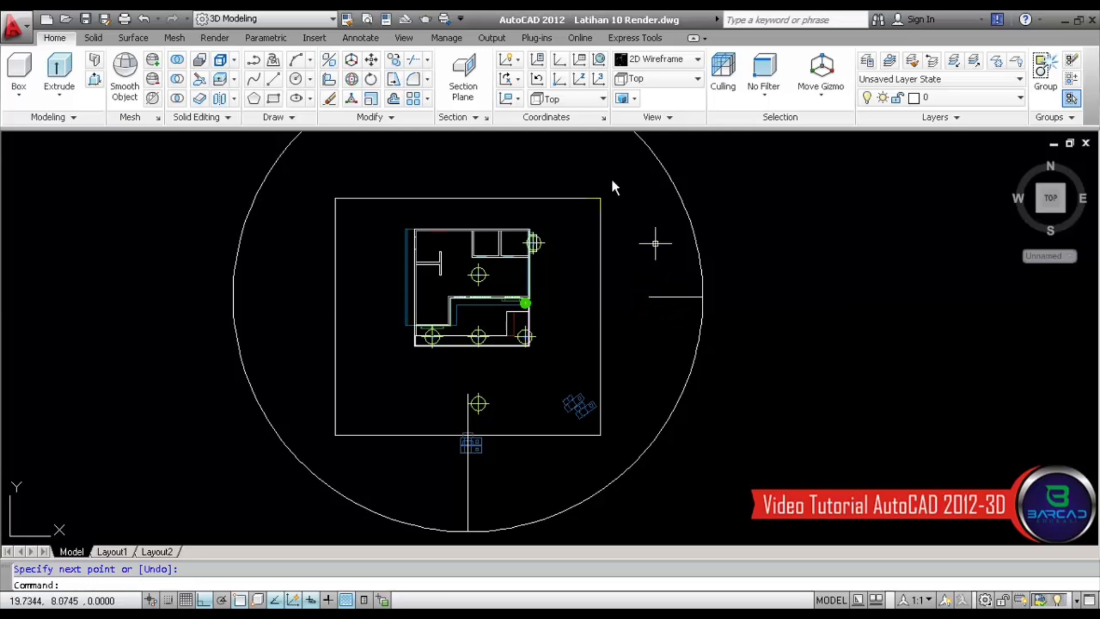
Trim the circle with the two lines as cutting edges, leaving only its lower-right quarter arc.
{"action": "left_click", "coordinate": [412, 59]}
{"action": "key", "text": "Return"}
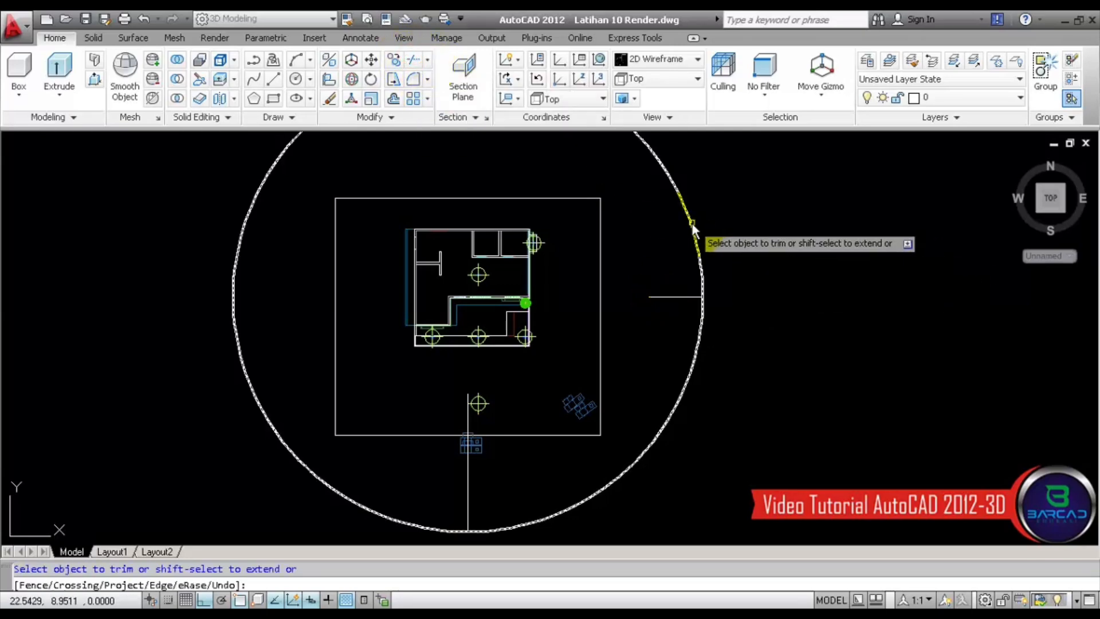
{"action": "left_click", "coordinate": [691, 224]}
{"action": "key", "text": "Escape"}
Delete the short horizontal line at the upper end of the quarter arc.
{"action": "left_click", "coordinate": [673, 267]}
{"action": "left_click", "coordinate": [662, 310]}
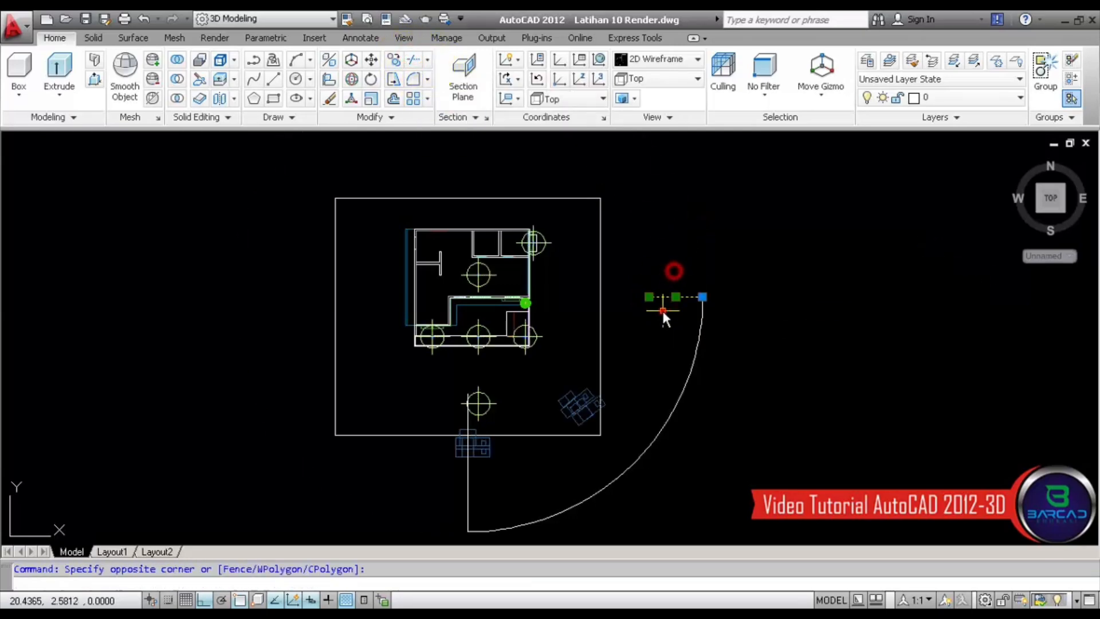
{"action": "key", "text": "Delete"}
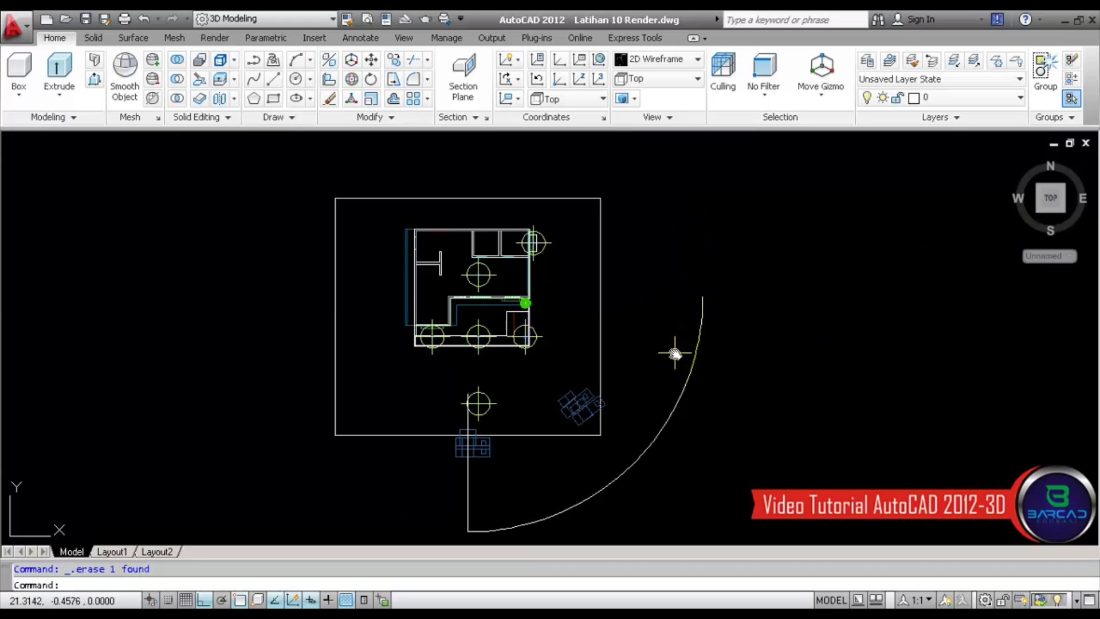
Join the quarter arc and the vertical line in front of the house into one polyline.
{"action": "middle_click_drag", "start_coordinate": [675, 354], "coordinate": [671, 327]}
{"action": "left_click", "coordinate": [504, 486]}
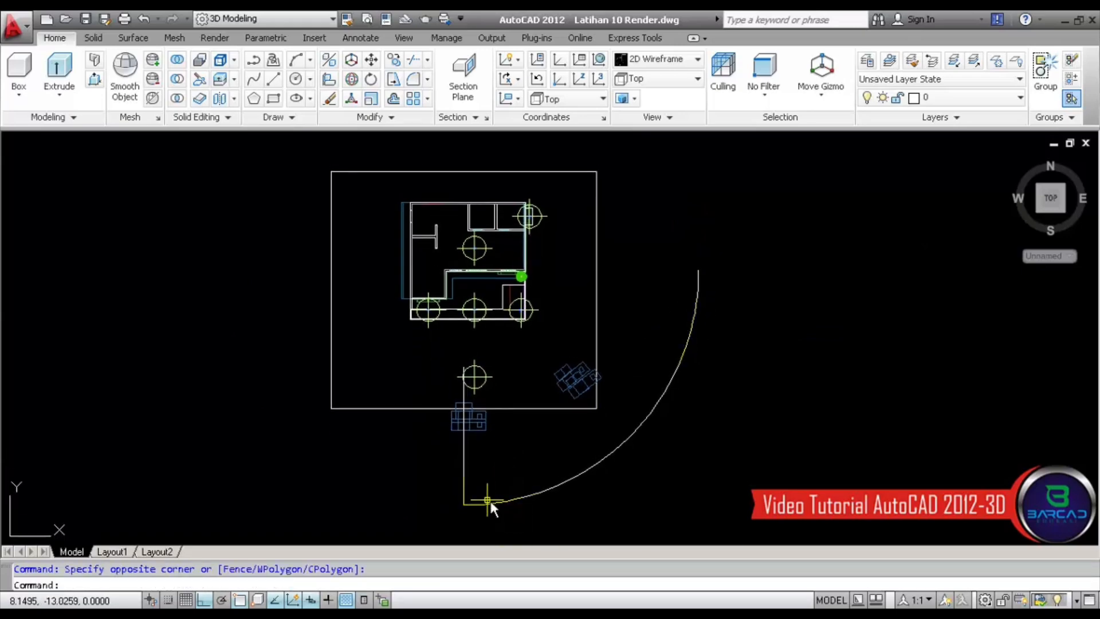
{"action": "left_click", "coordinate": [395, 117]}
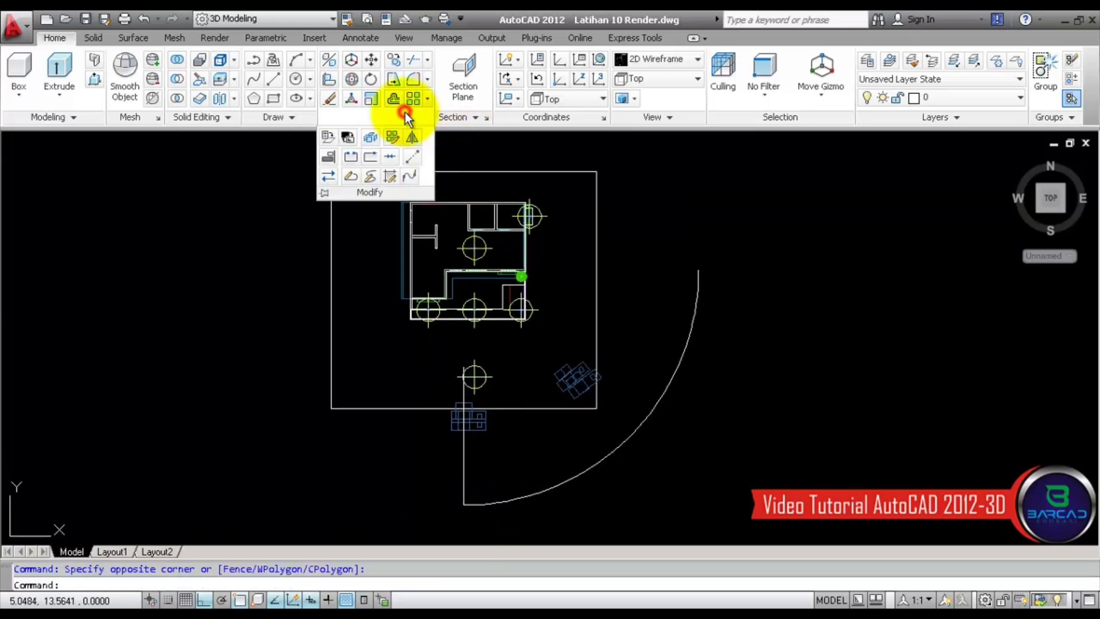
{"action": "left_click", "coordinate": [391, 156]}
{"action": "left_click", "coordinate": [488, 473]}
{"action": "left_click", "coordinate": [438, 510]}
{"action": "key", "text": "Return"}
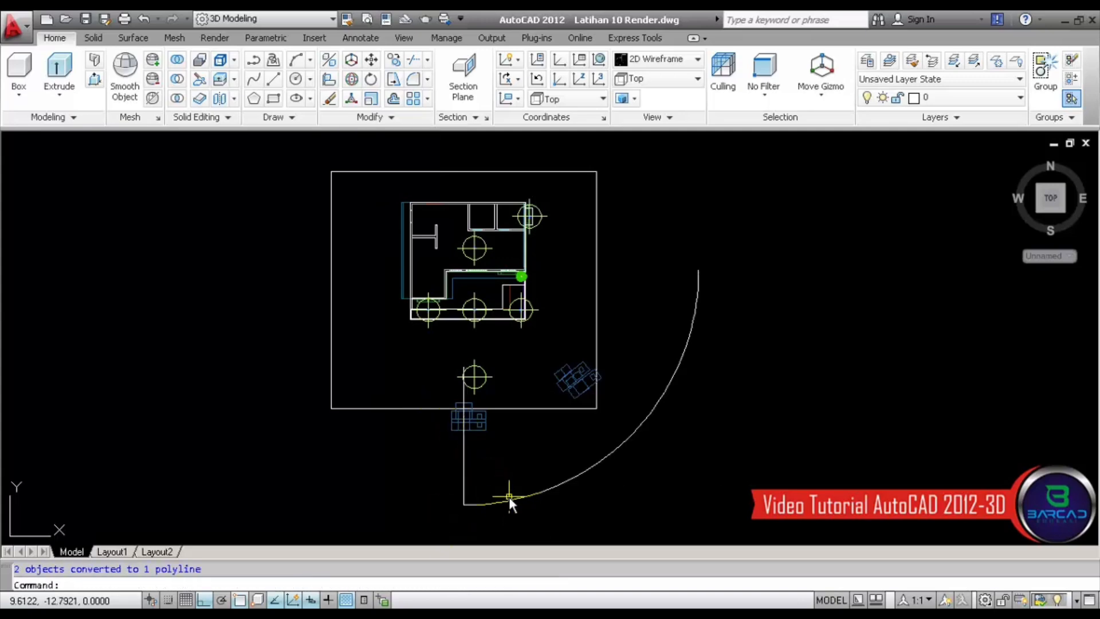
{"action": "left_click", "coordinate": [509, 497]}
{"action": "key", "text": "Escape"}
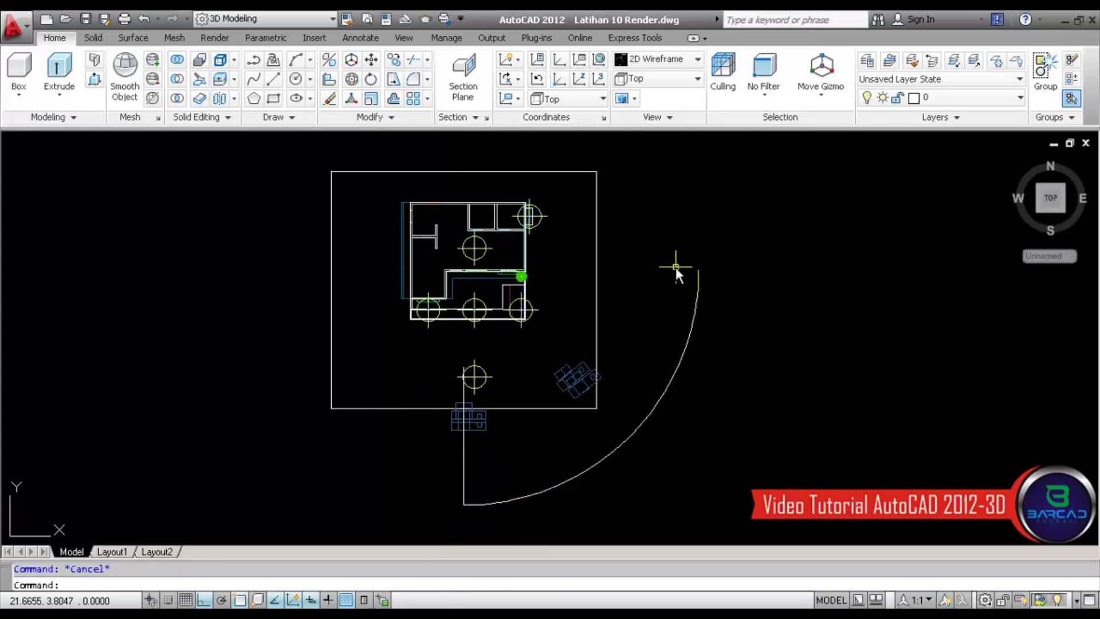
In the Right view, move the joined path polyline 3.5 units straight up from ground level.
{"action": "mouse_move", "coordinate": [700, 274]}
{"action": "key", "text": "ctrl+z"}
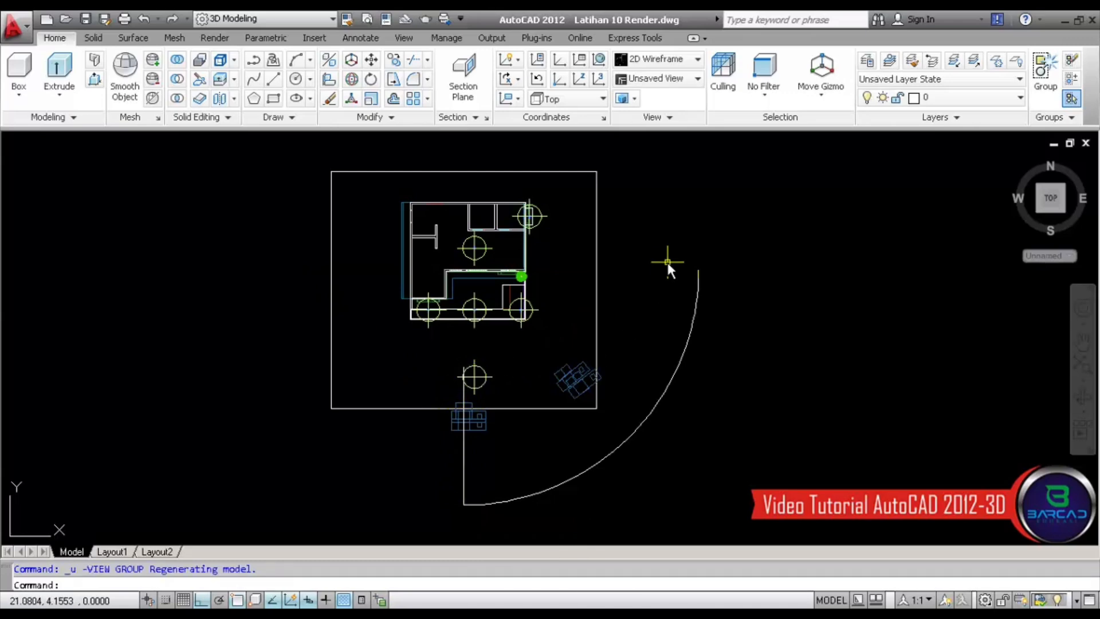
{"action": "left_click", "coordinate": [698, 79]}
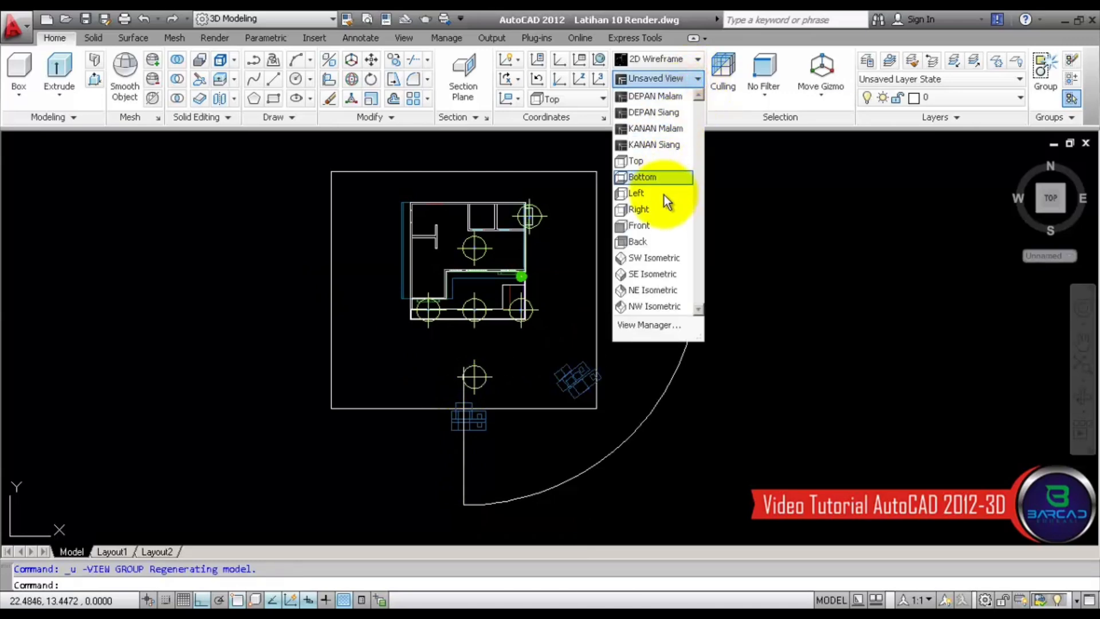
{"action": "left_click", "coordinate": [665, 210]}
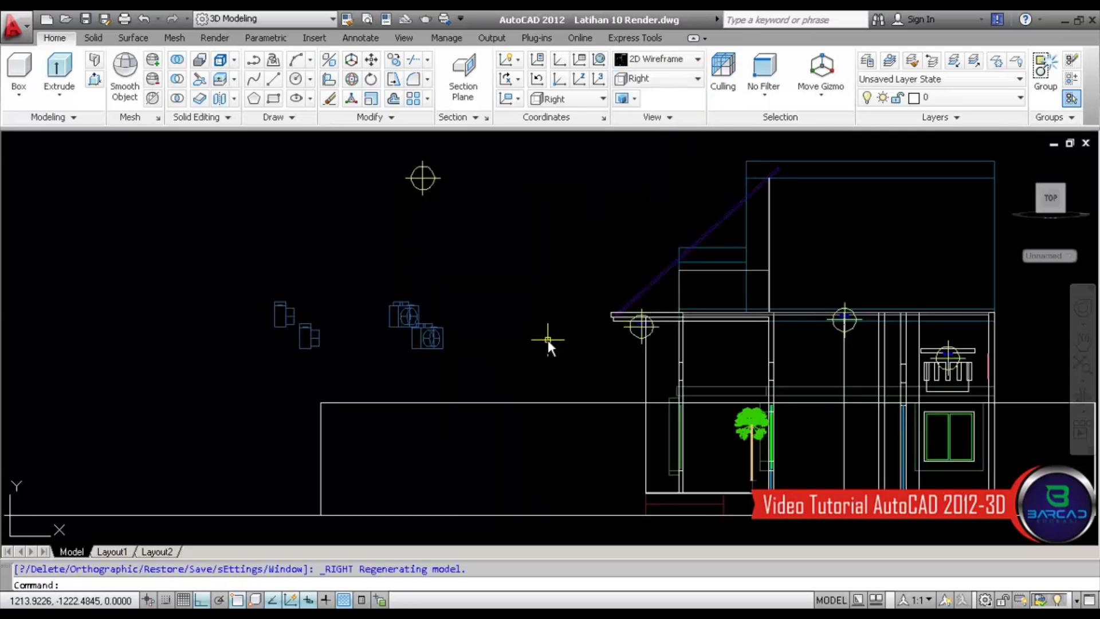
{"action": "left_click", "coordinate": [234, 504]}
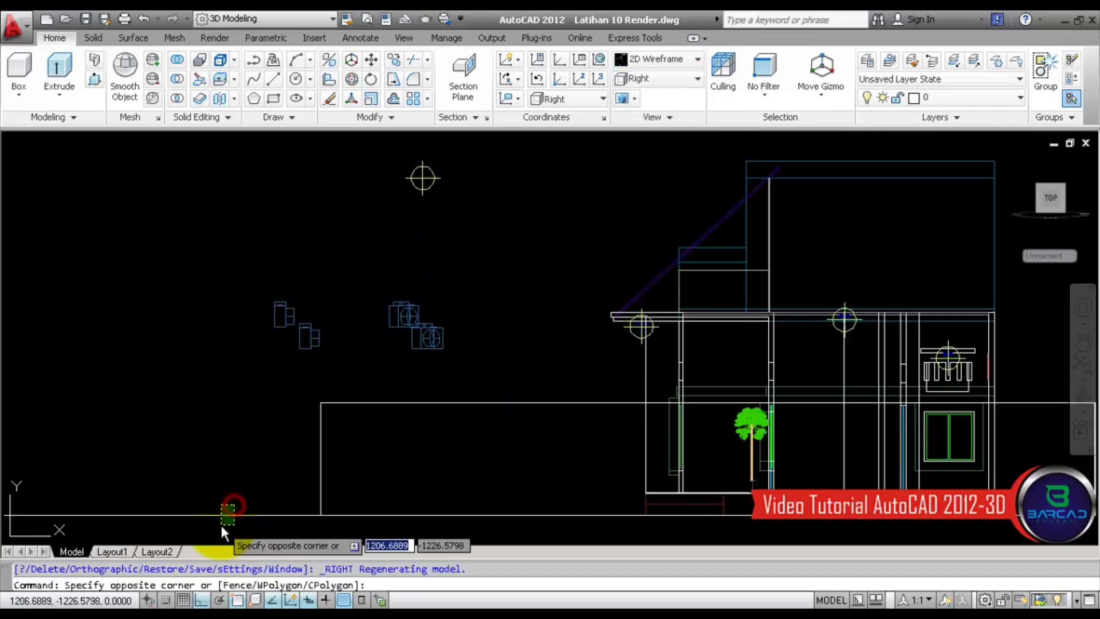
{"action": "left_click", "coordinate": [221, 526]}
{"action": "left_click", "coordinate": [371, 59]}
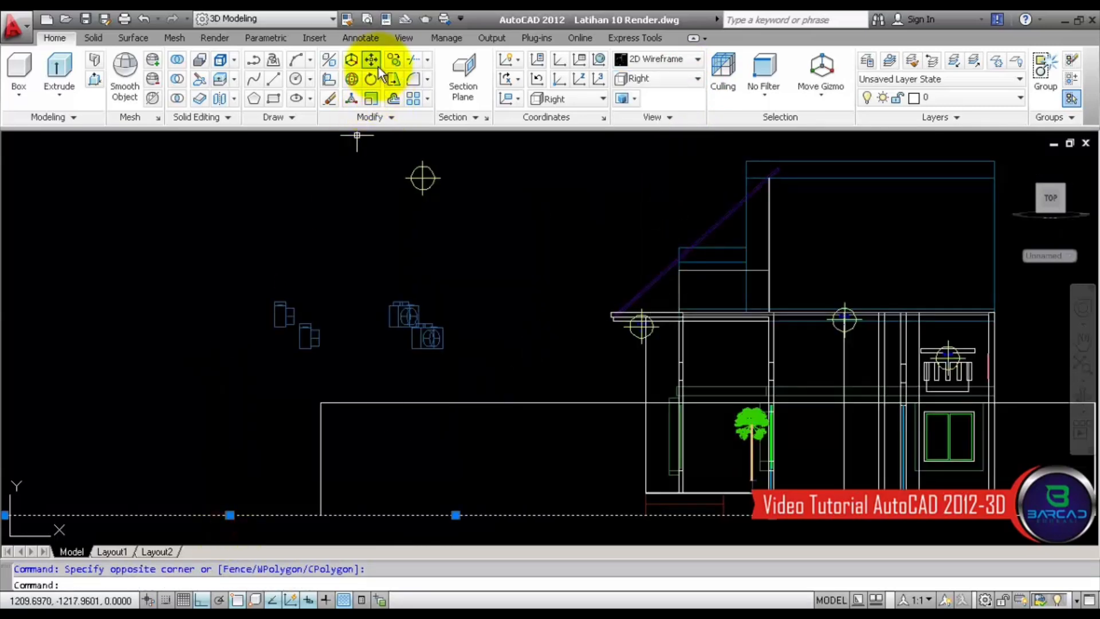
{"action": "left_click", "coordinate": [182, 394]}
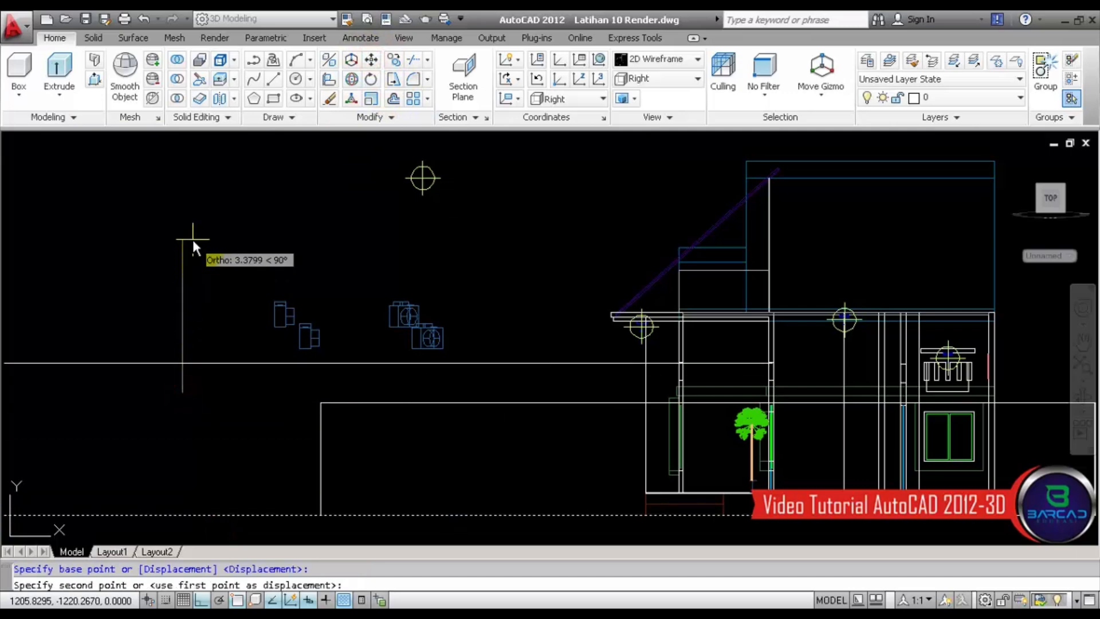
{"action": "type", "text": "3.5"}
{"action": "key", "text": "Return"}
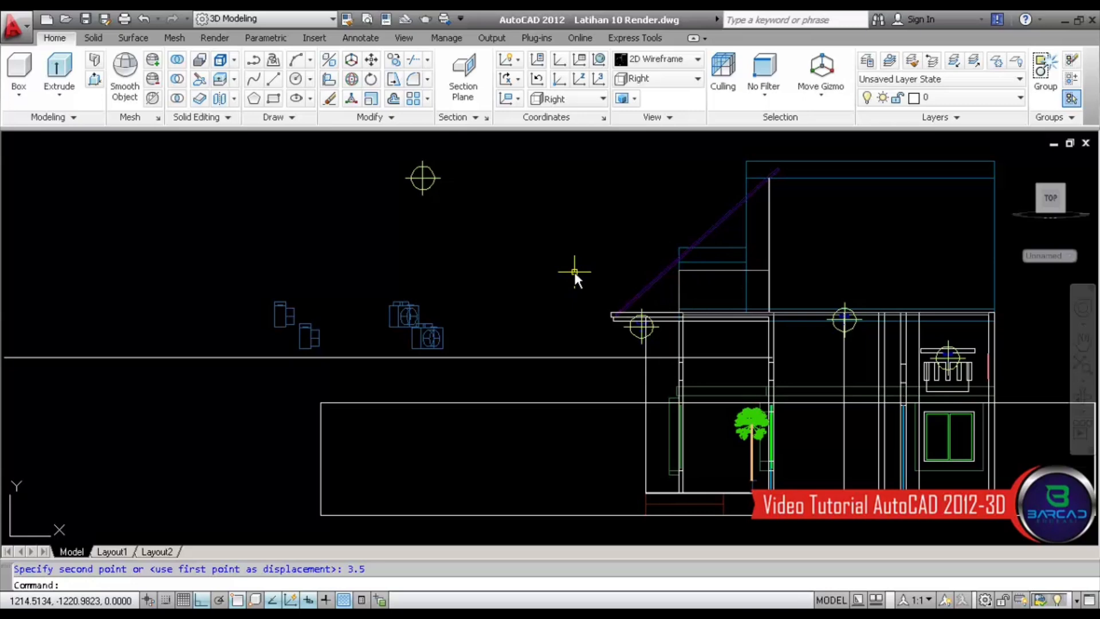
Switch to the SE Isometric view and open the Motion Path Animation settings with the ANIPATH command.
{"action": "left_click", "coordinate": [668, 79]}
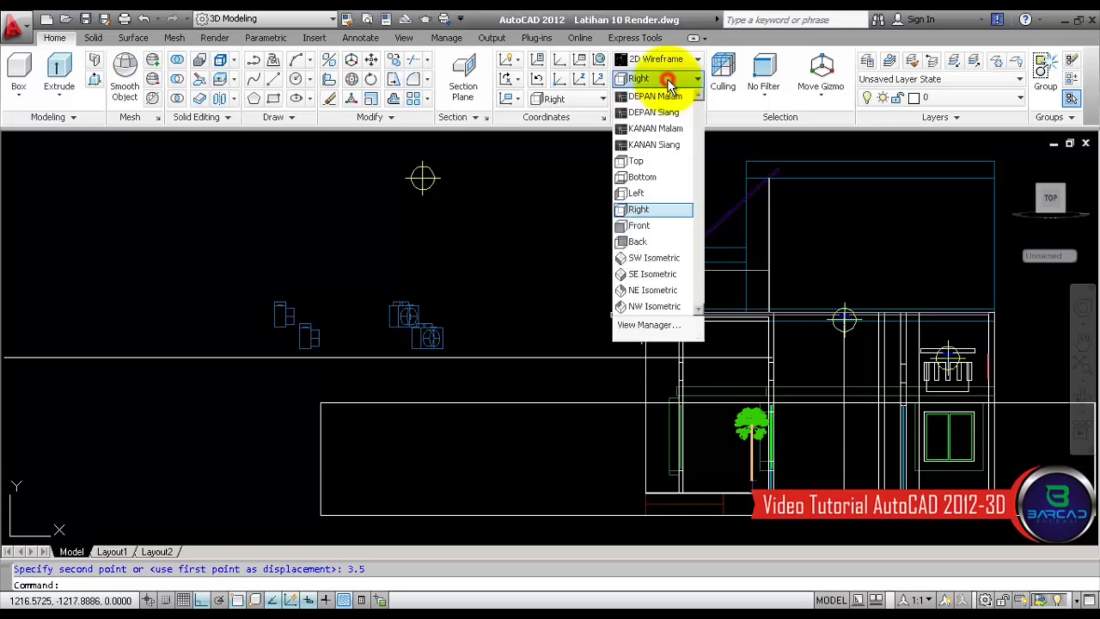
{"action": "left_click", "coordinate": [668, 275]}
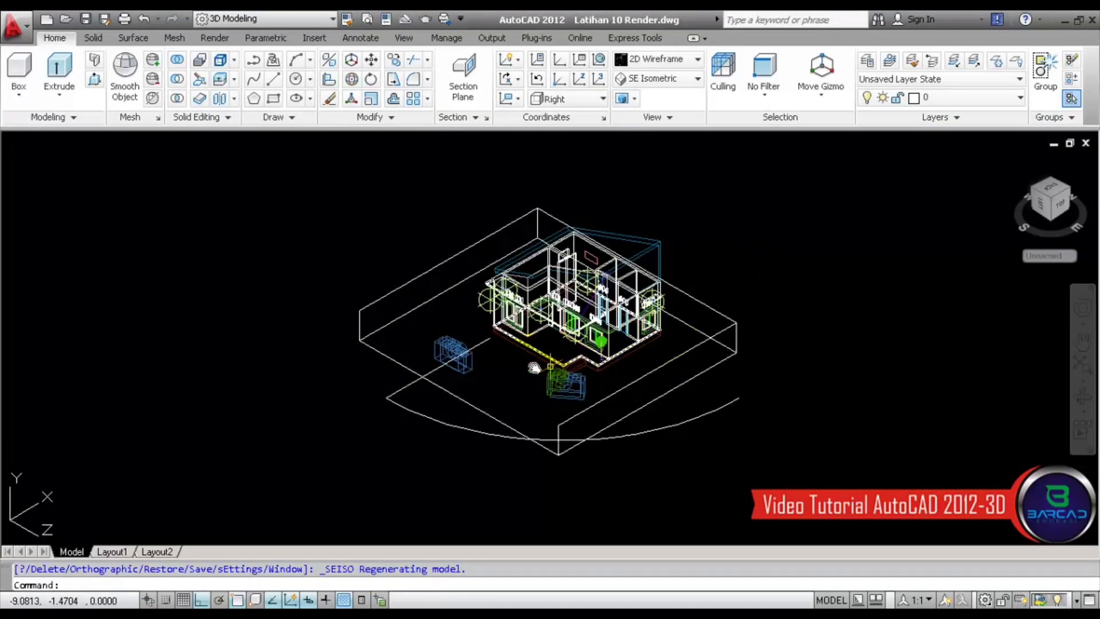
{"action": "scroll", "coordinate": [520, 371], "scroll_direction": "up", "scroll_amount": 2}
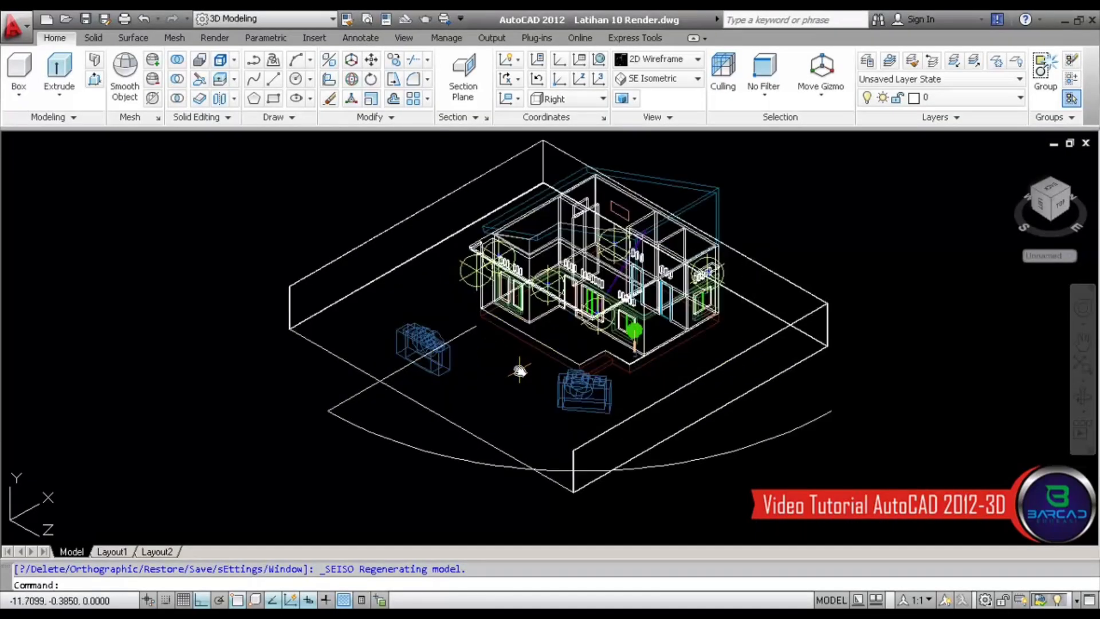
{"action": "middle_click_drag", "start_coordinate": [520, 371], "coordinate": [520, 385]}
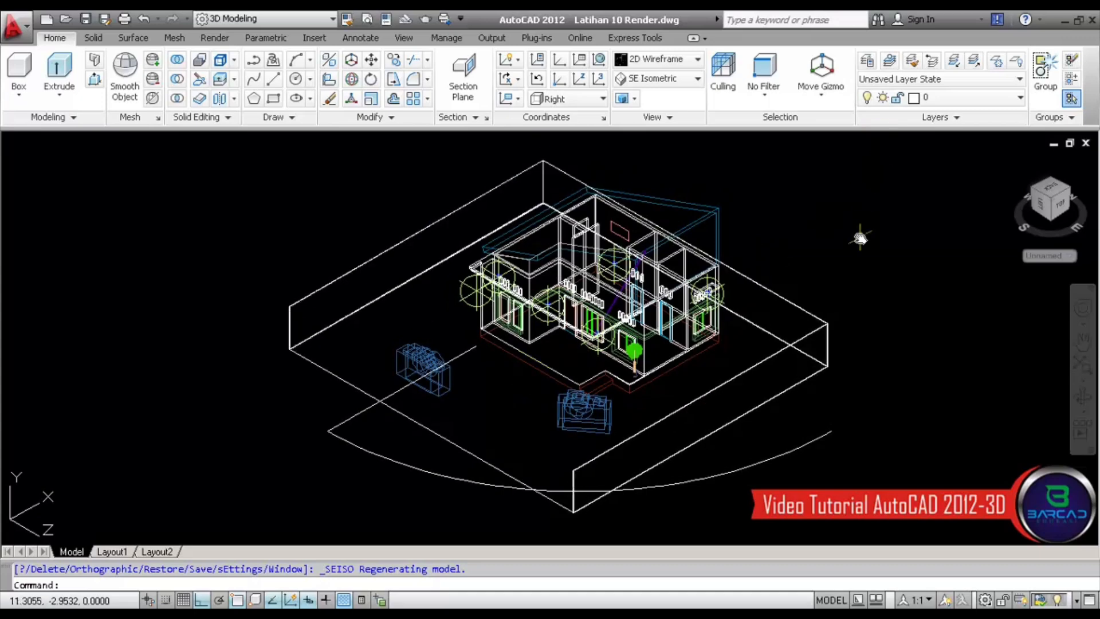
{"action": "type", "text": "ANIp"}
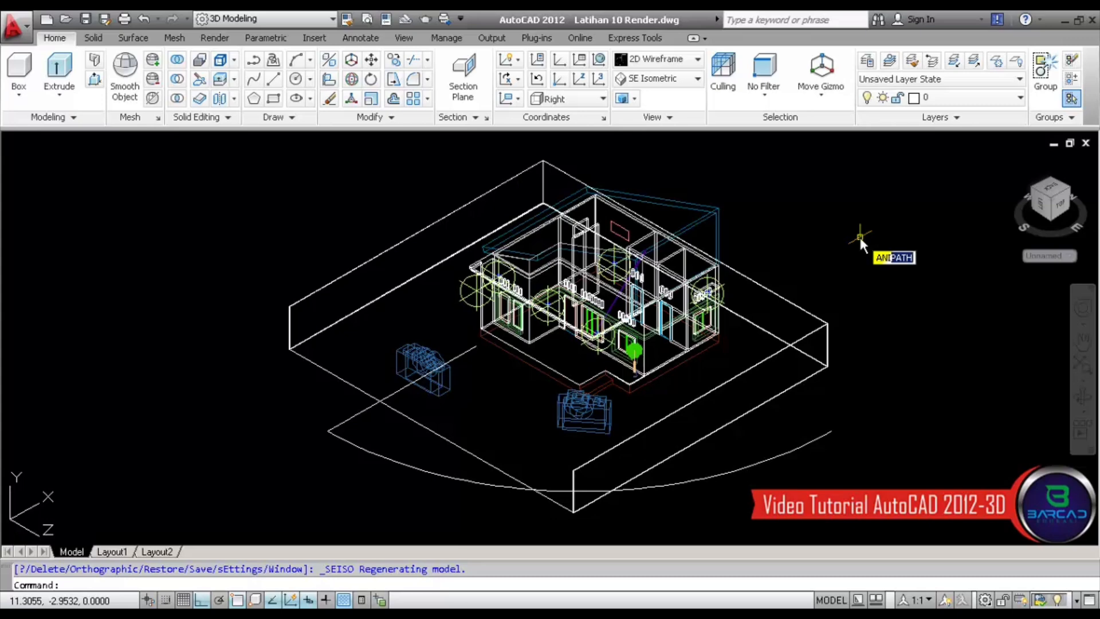
{"action": "type", "text": "a"}
{"action": "key", "text": "Return"}
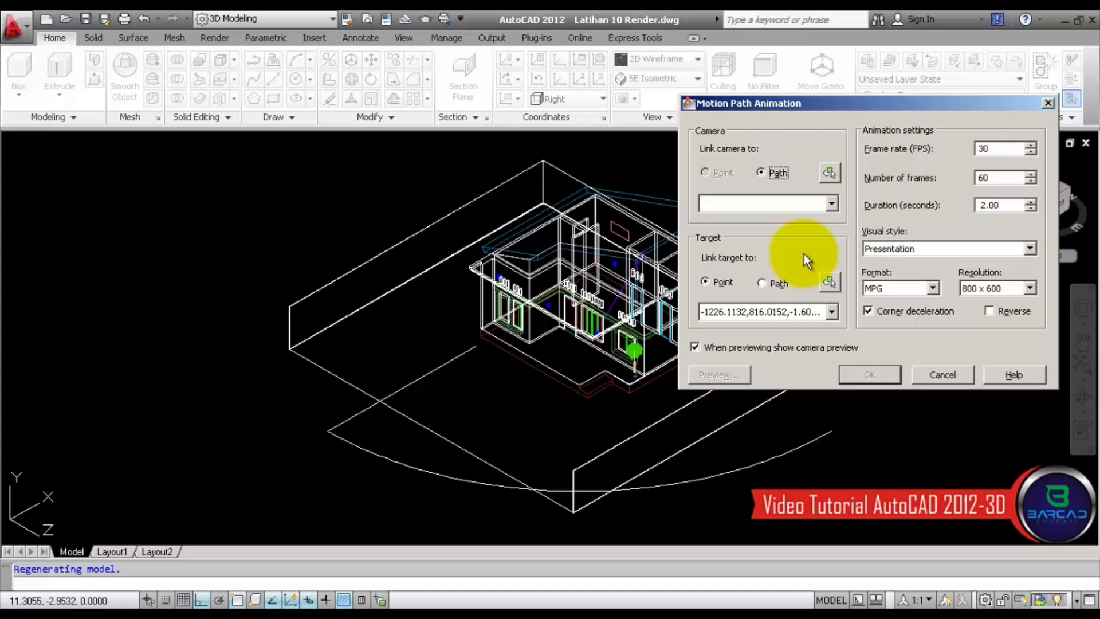
Set the animation duration to 1.00 second, giving 30 frames at 30 FPS.
{"action": "left_click", "coordinate": [1002, 151]}
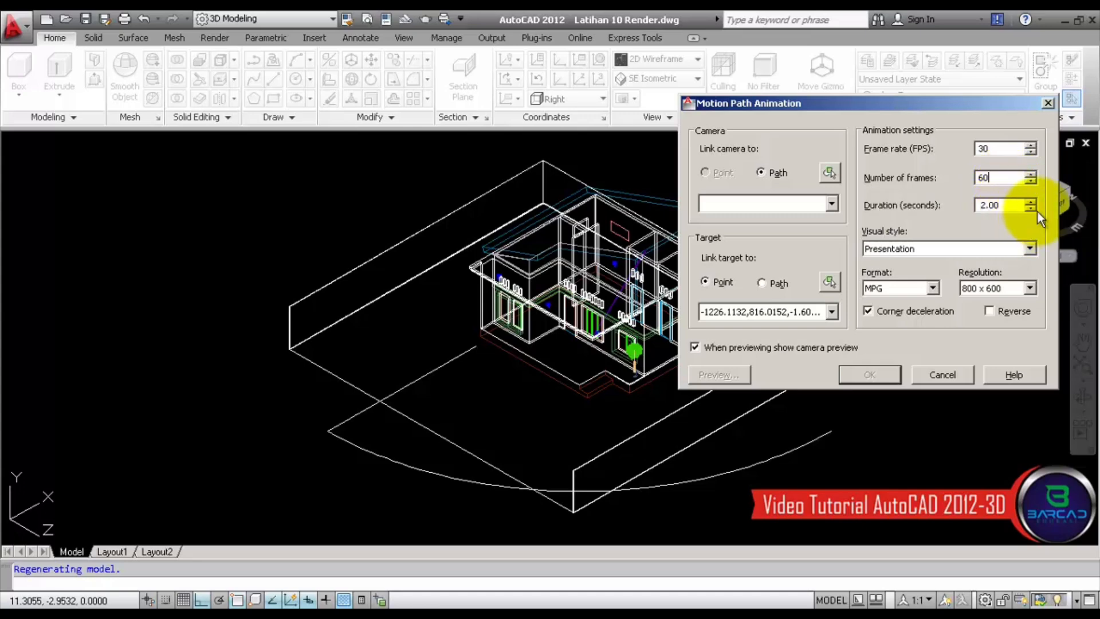
{"action": "left_click", "coordinate": [1031, 209]}
{"action": "left_click", "coordinate": [1031, 209]}
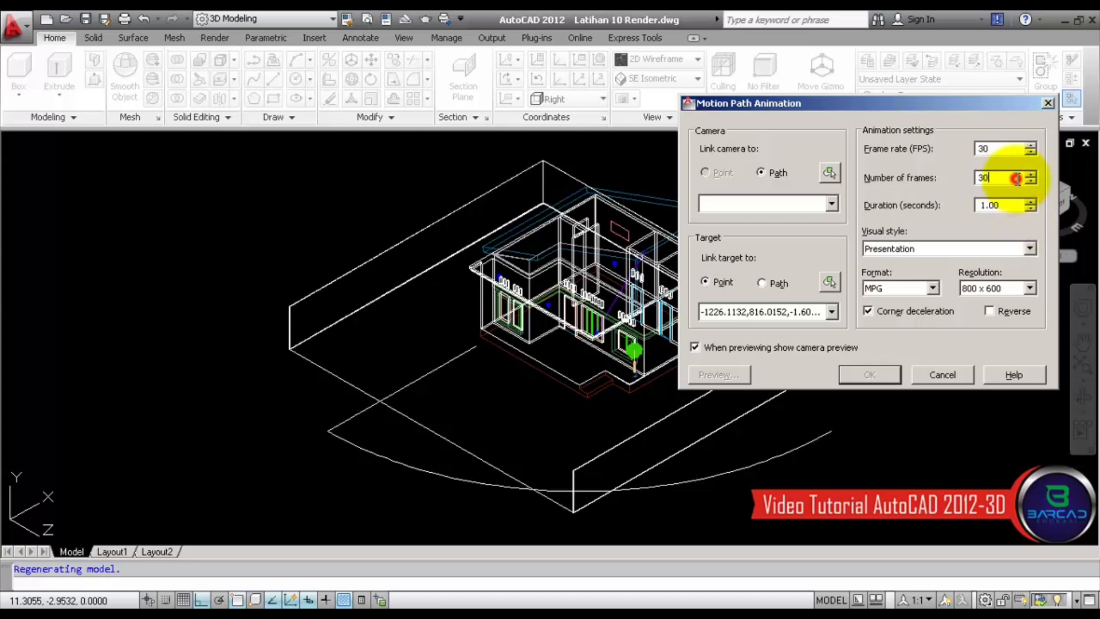
{"action": "left_click", "coordinate": [1023, 206]}
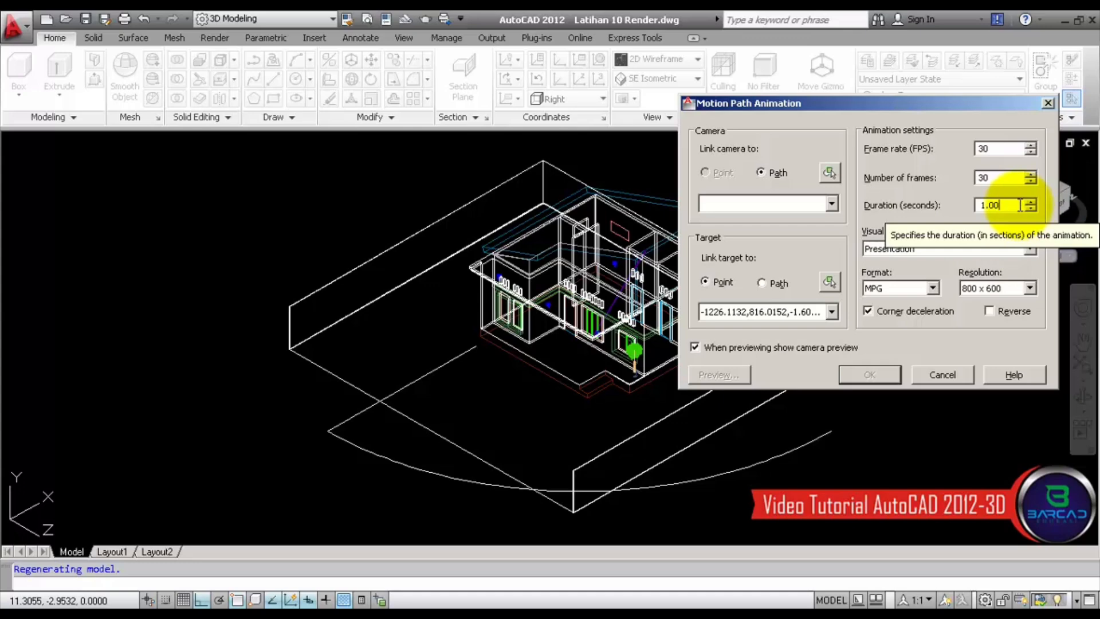
{"action": "left_click", "coordinate": [1000, 178]}
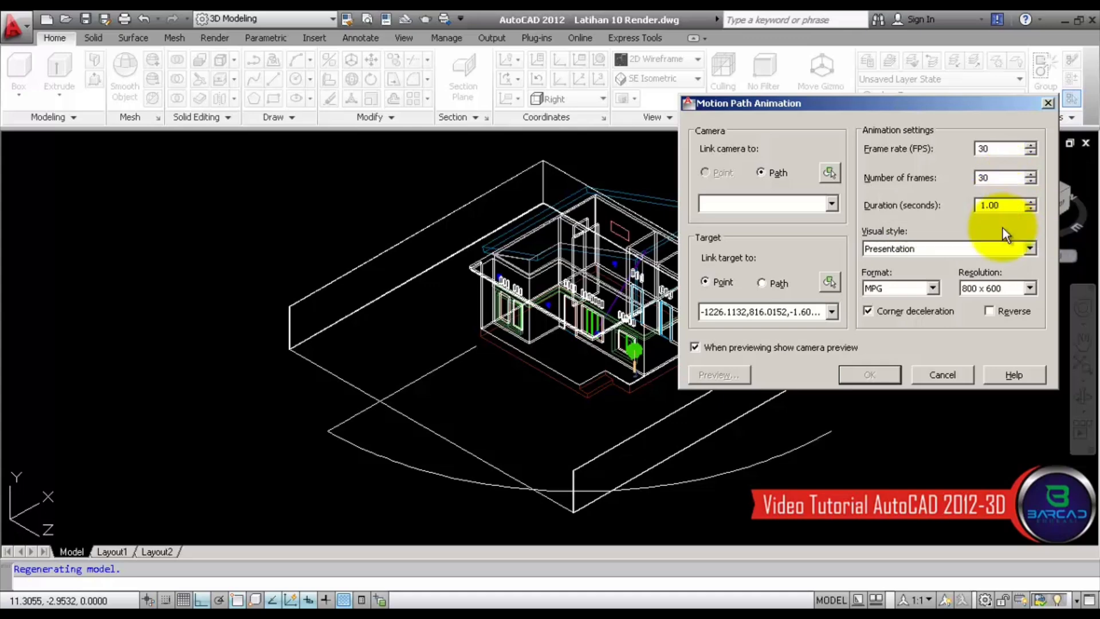
Configure the animation output with the Presentation visual style, MPG format and 800 x 600 resolution.
{"action": "left_click", "coordinate": [945, 247]}
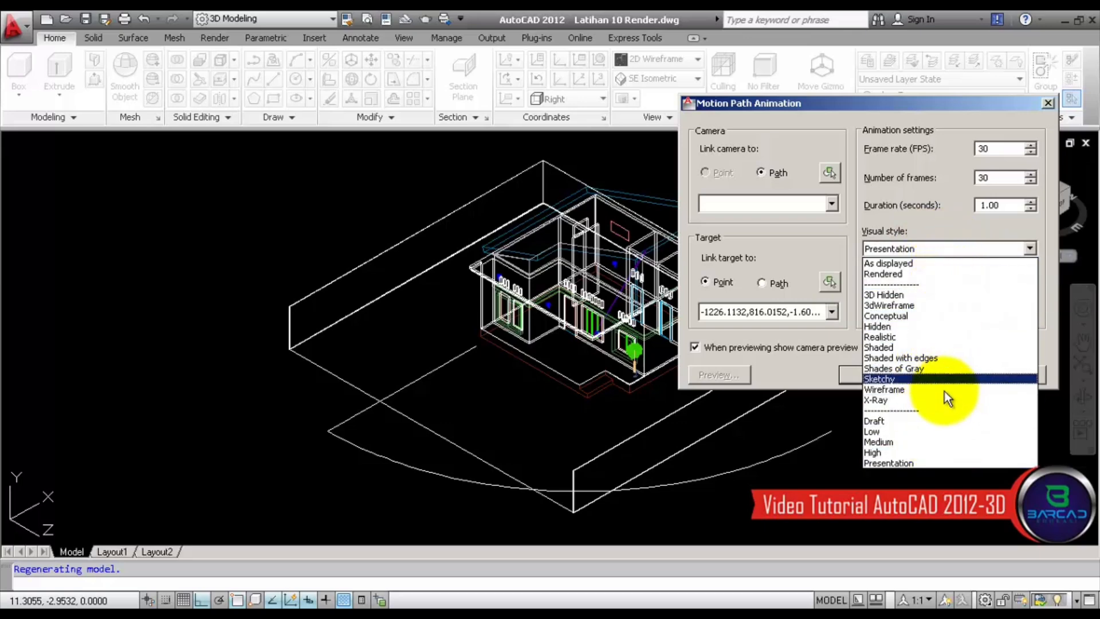
{"action": "left_click", "coordinate": [954, 462]}
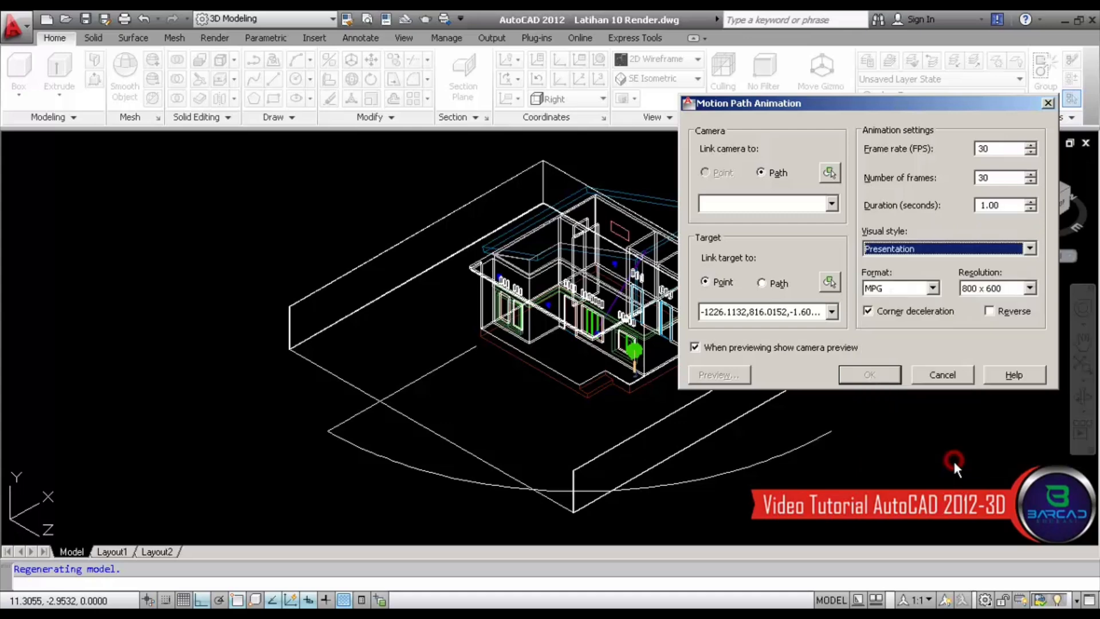
{"action": "left_click", "coordinate": [934, 288]}
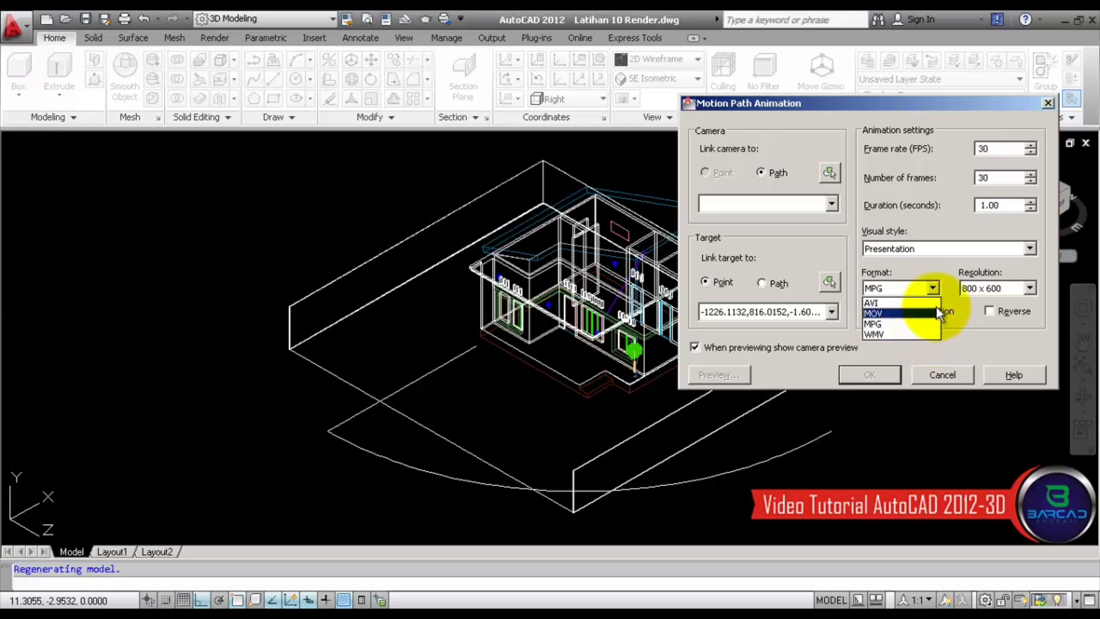
{"action": "left_click", "coordinate": [940, 268]}
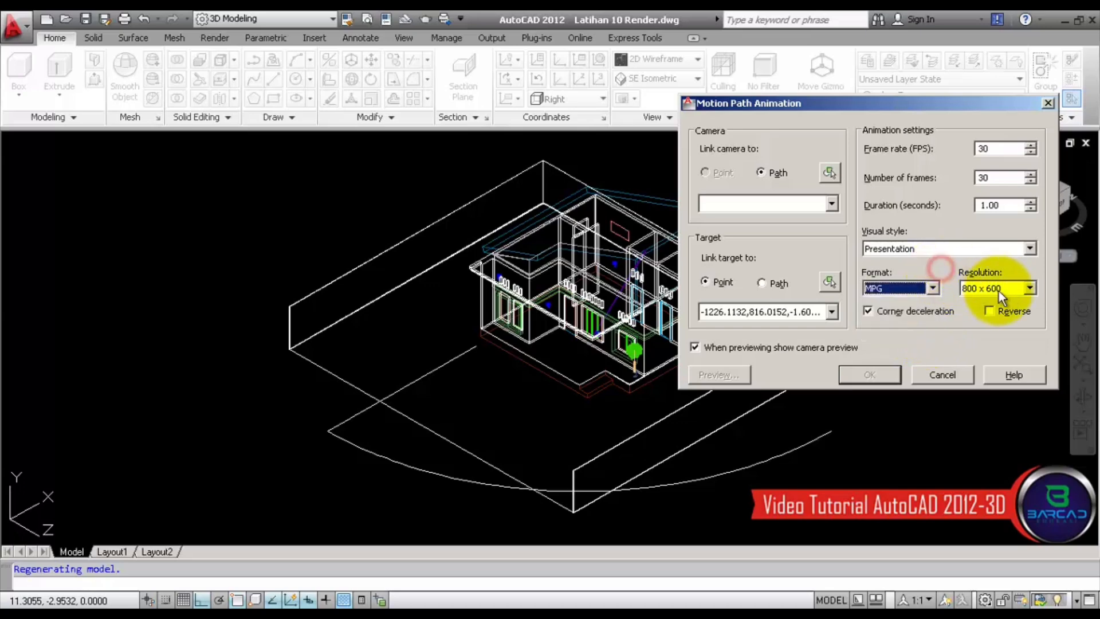
{"action": "left_click", "coordinate": [1030, 288]}
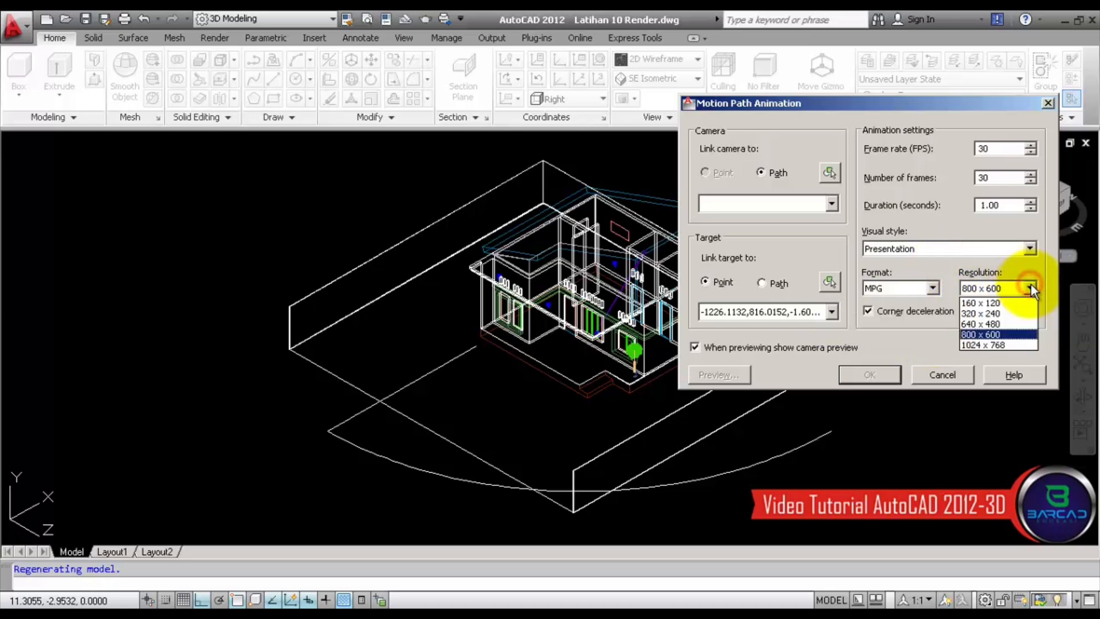
{"action": "left_click", "coordinate": [1029, 288]}
{"action": "left_click", "coordinate": [1030, 288]}
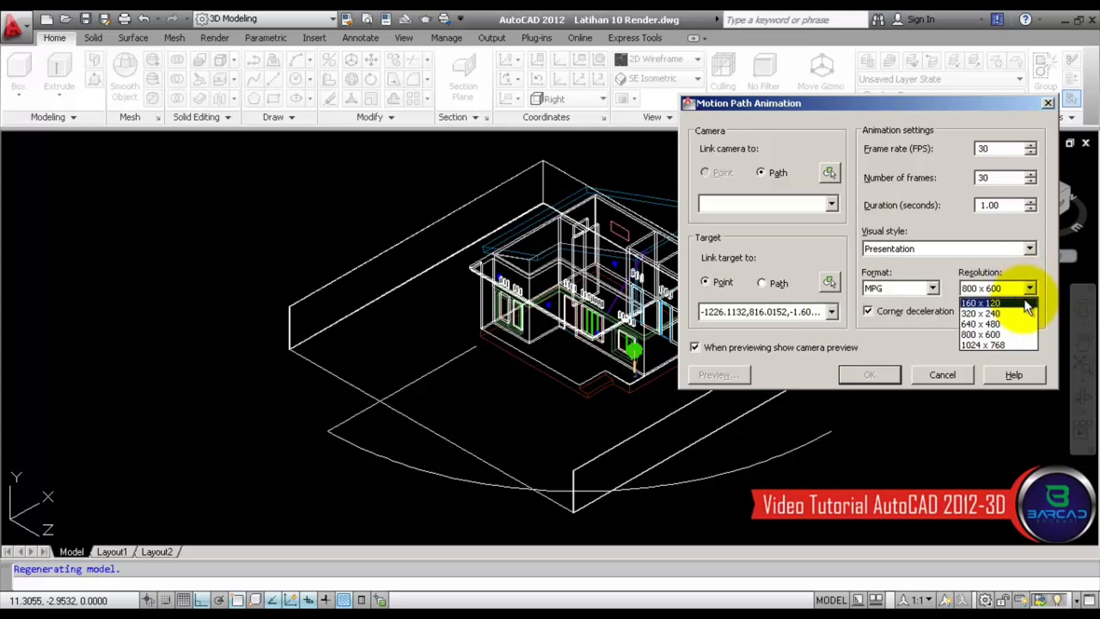
{"action": "left_click", "coordinate": [1020, 332]}
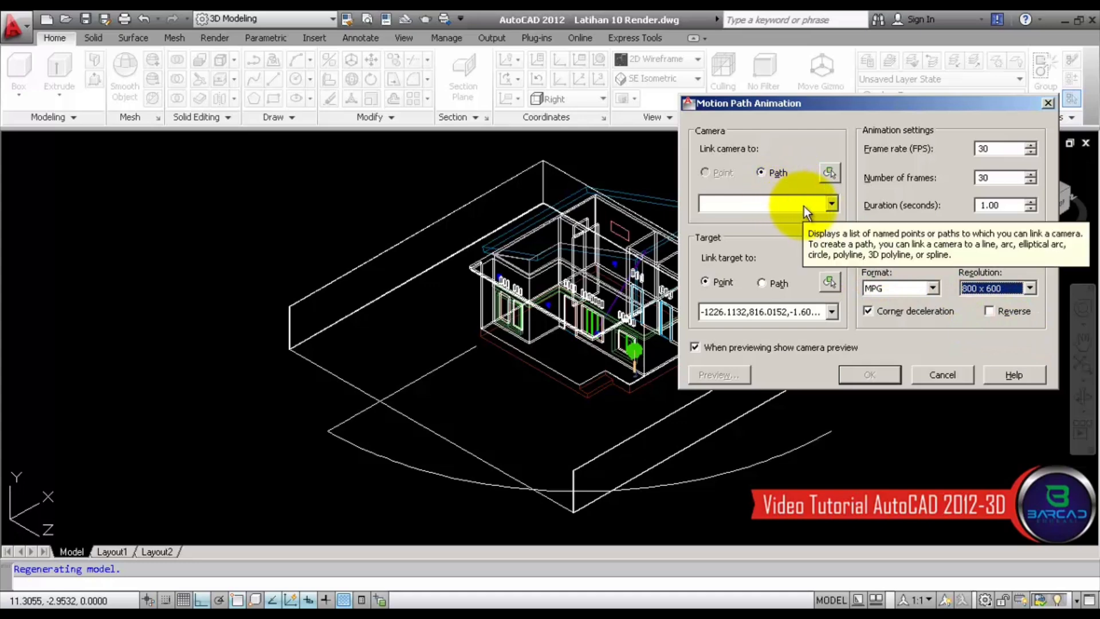
Link the camera to the joined polyline around the house, accepting the default path name.
{"action": "left_click", "coordinate": [832, 175]}
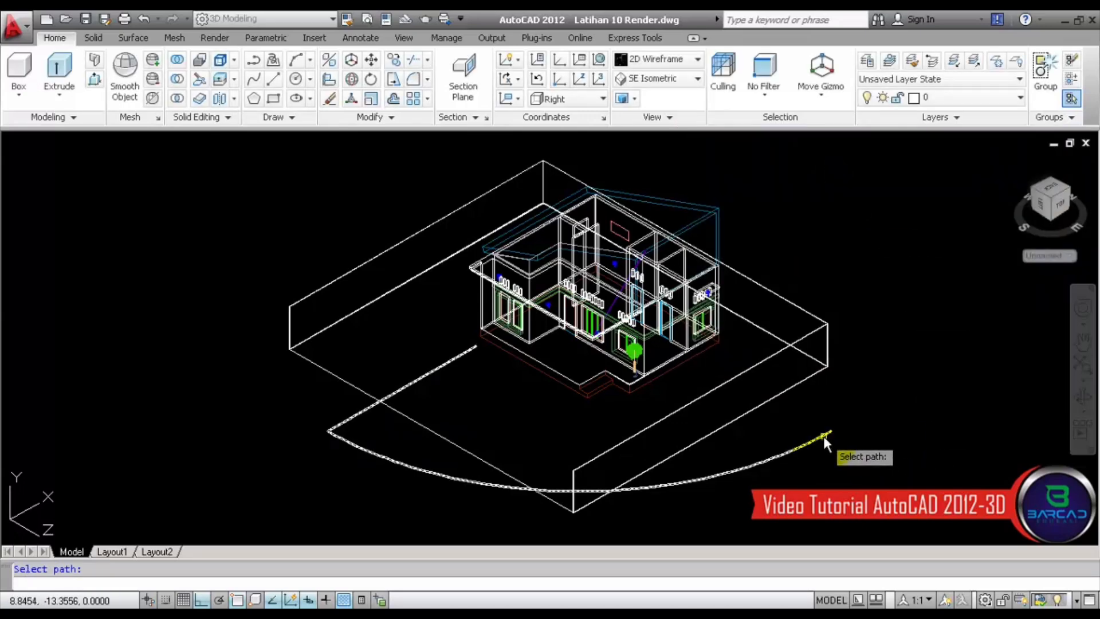
{"action": "left_click", "coordinate": [823, 435]}
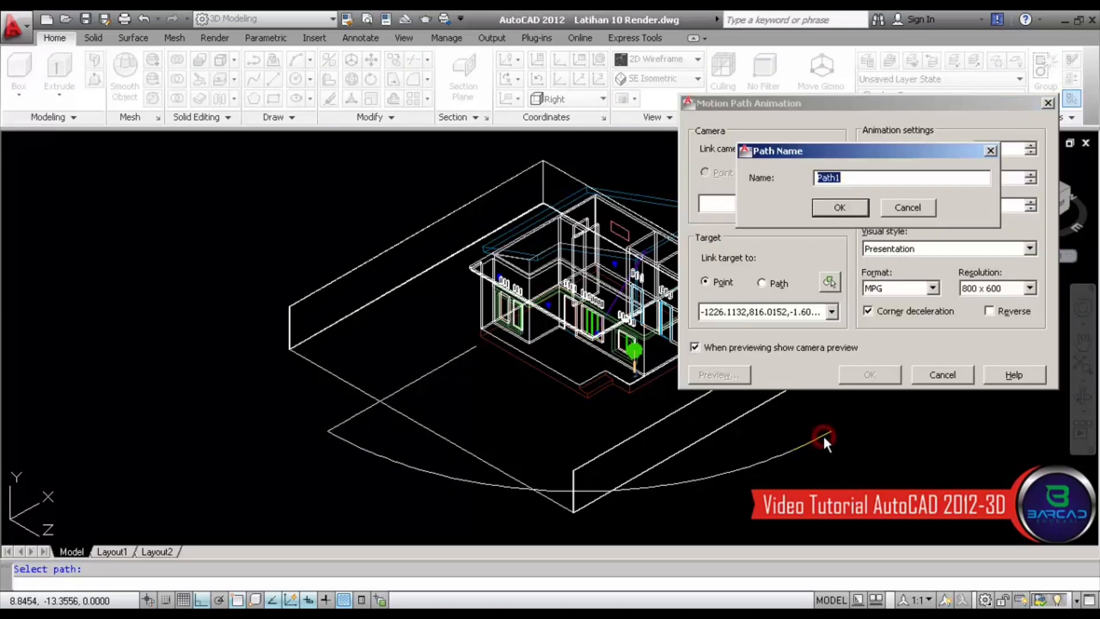
{"action": "left_click", "coordinate": [843, 212]}
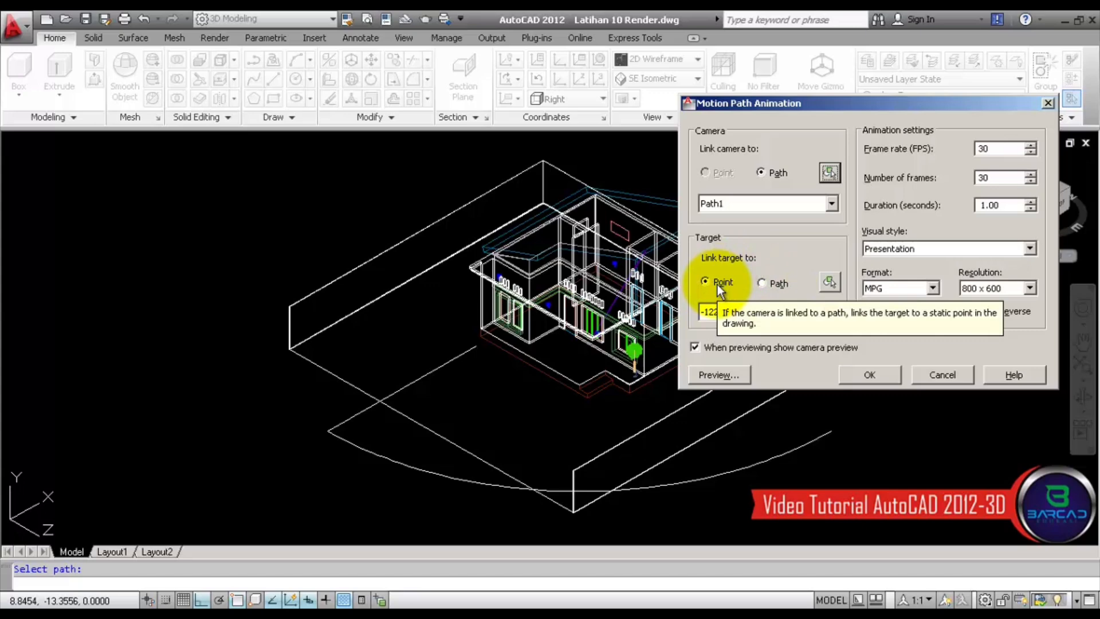
Link the animation target to a point picked on the house's upper wall, accepting the default point name.
{"action": "left_click", "coordinate": [830, 281]}
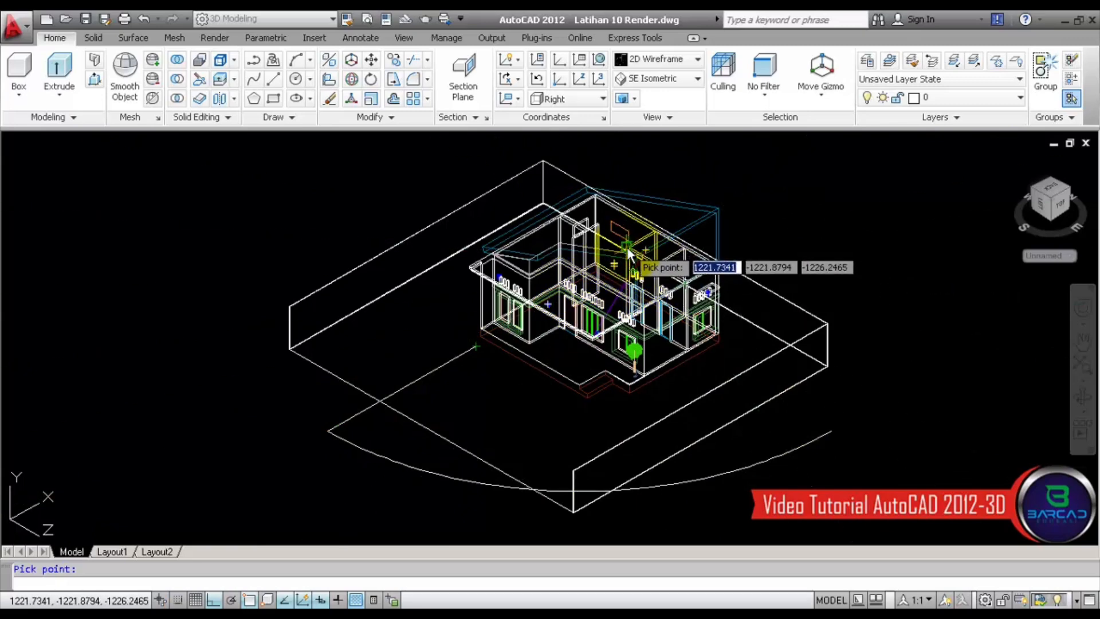
{"action": "left_click", "coordinate": [655, 270]}
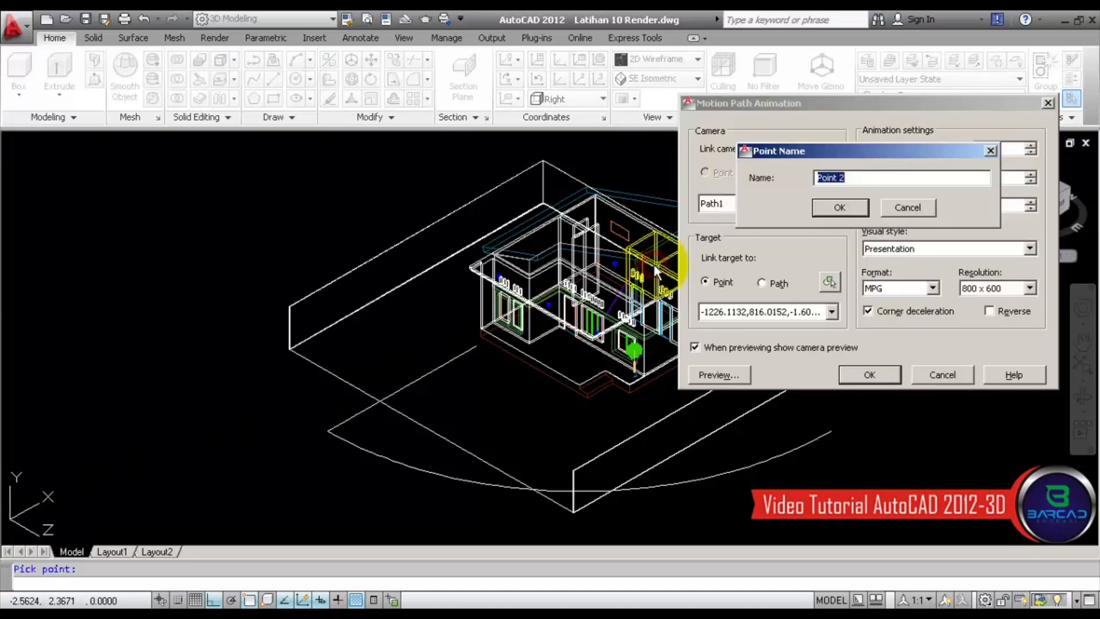
{"action": "left_click", "coordinate": [837, 204]}
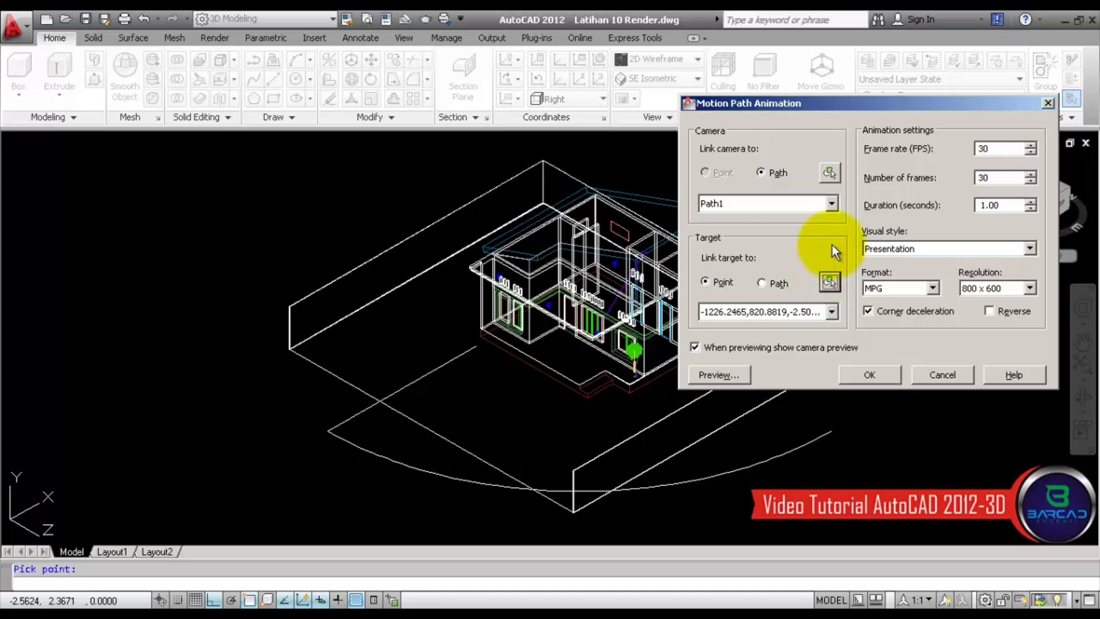
Preview the camera animation in an enlarged preview window, replay it, and close the preview.
{"action": "left_click", "coordinate": [745, 376]}
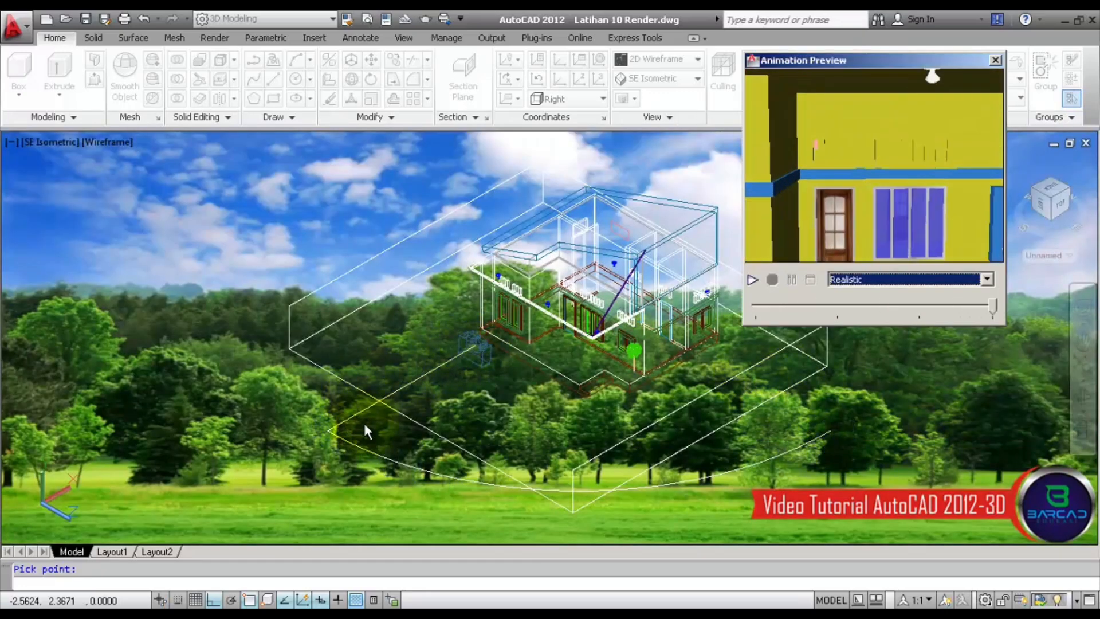
{"action": "left_click", "coordinate": [754, 280]}
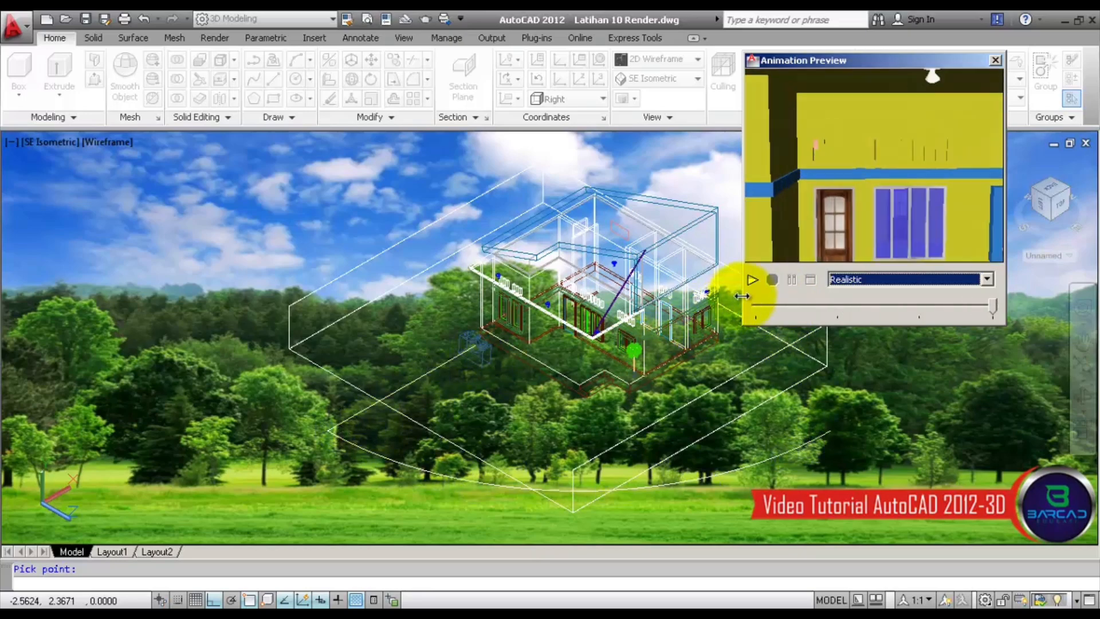
{"action": "left_click", "coordinate": [754, 280]}
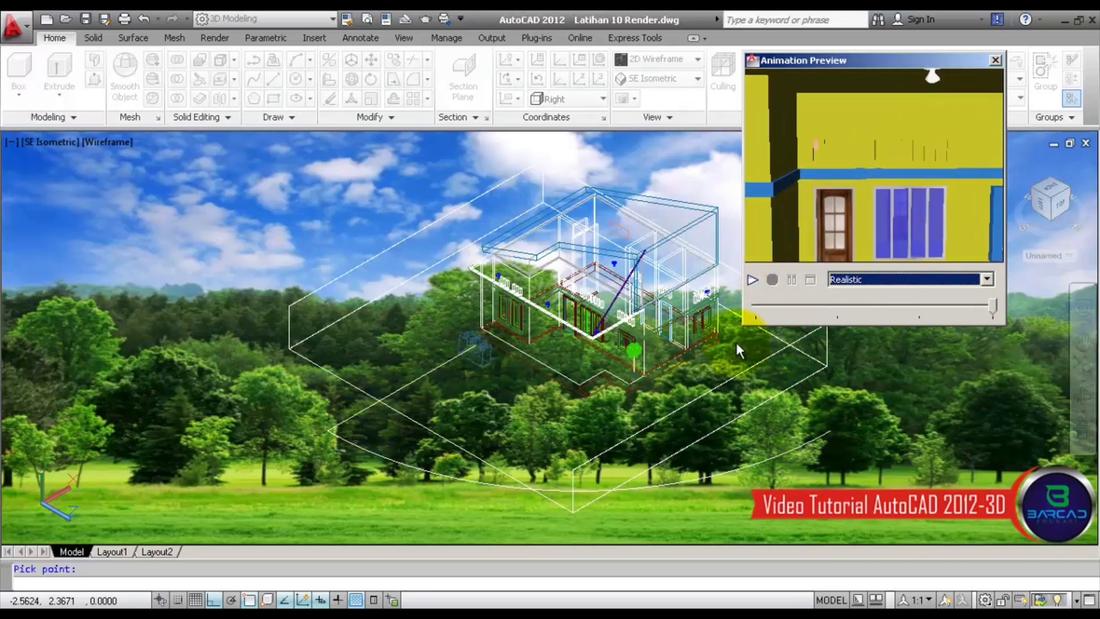
{"action": "left_click_drag", "start_coordinate": [999, 328], "coordinate": [1083, 382]}
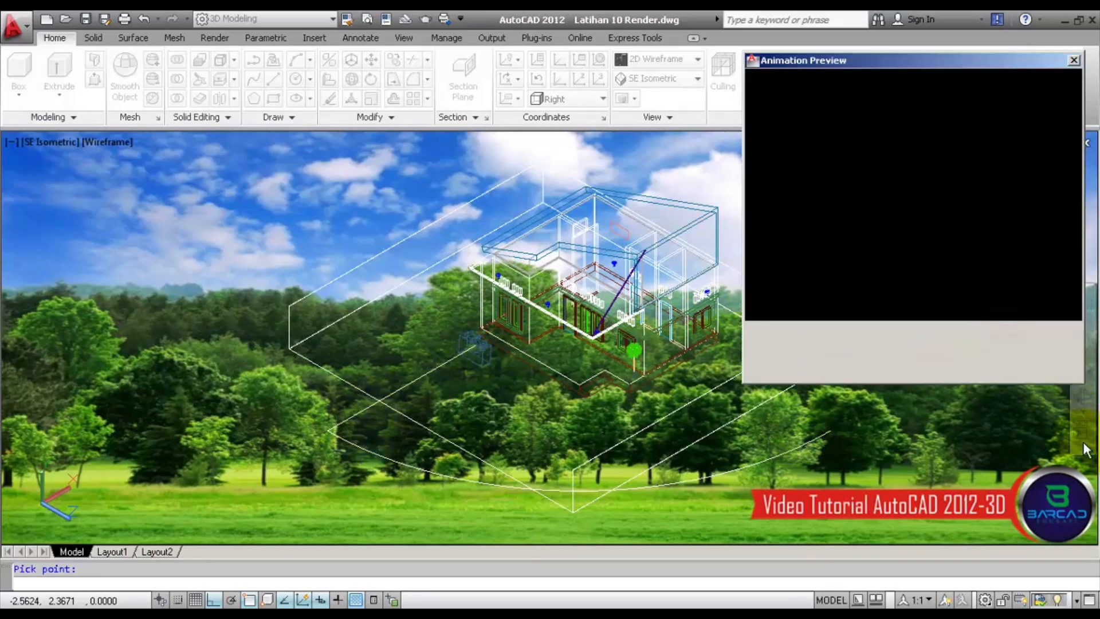
{"action": "left_click_drag", "start_coordinate": [916, 61], "coordinate": [190, 40]}
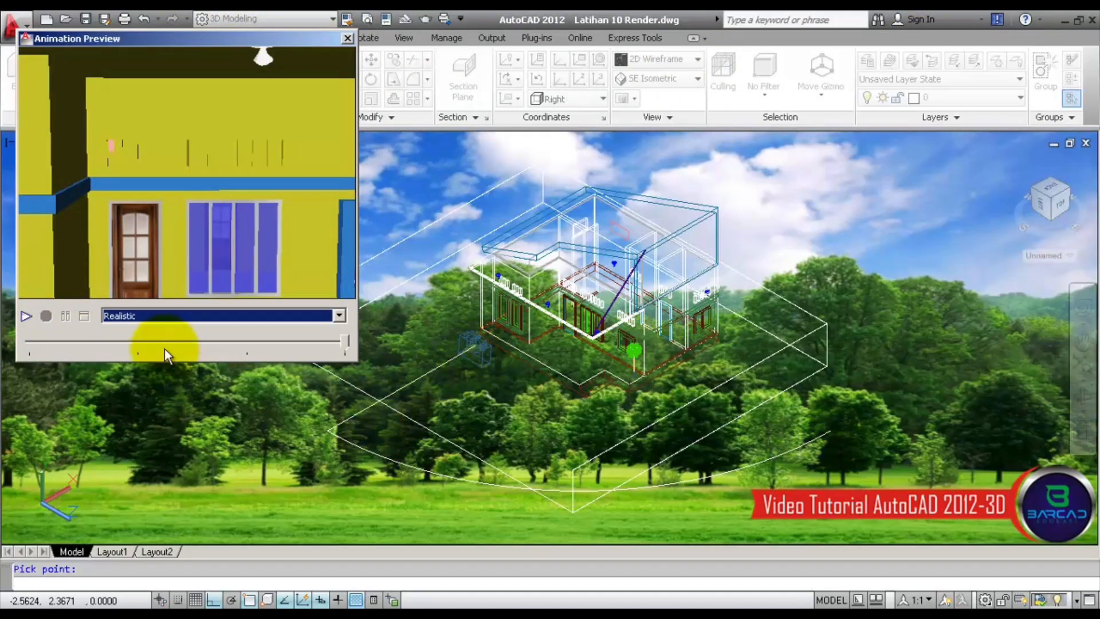
{"action": "left_click", "coordinate": [26, 316]}
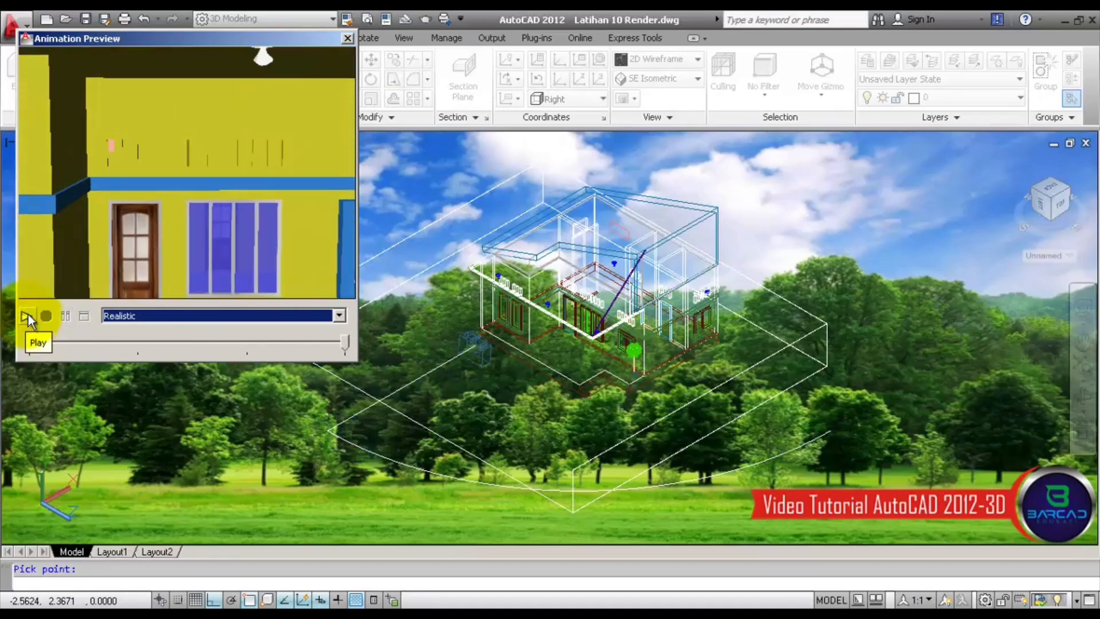
{"action": "left_click", "coordinate": [348, 38]}
Set the animation duration to 2 seconds with 60 frames, keeping the 800 x 600 resolution.
{"action": "left_click_drag", "start_coordinate": [961, 102], "coordinate": [956, 27]}
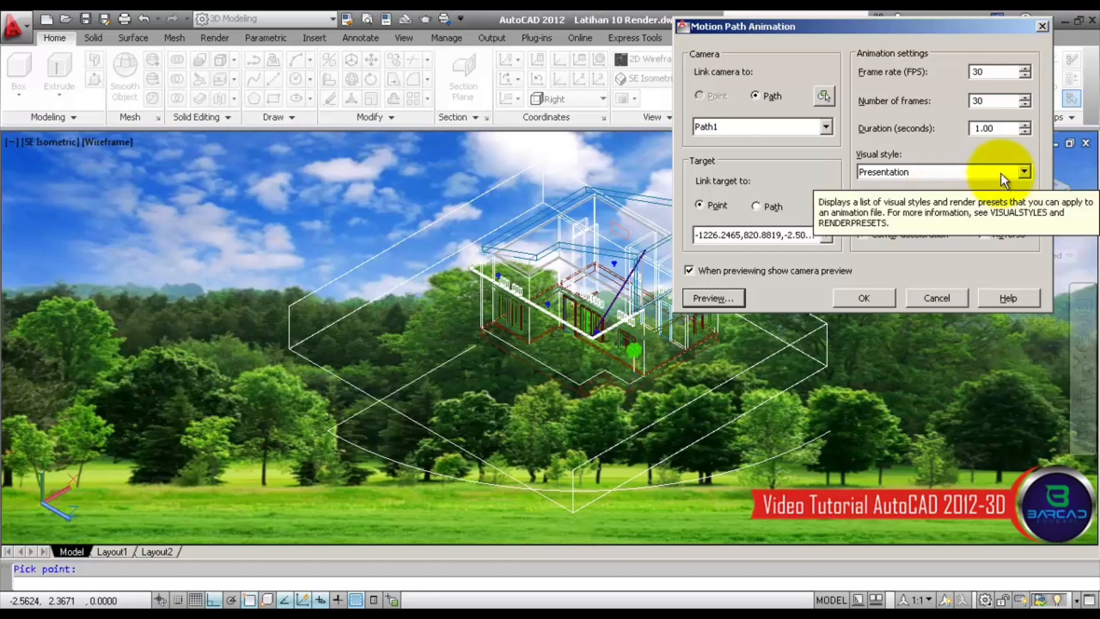
{"action": "left_click", "coordinate": [1028, 124]}
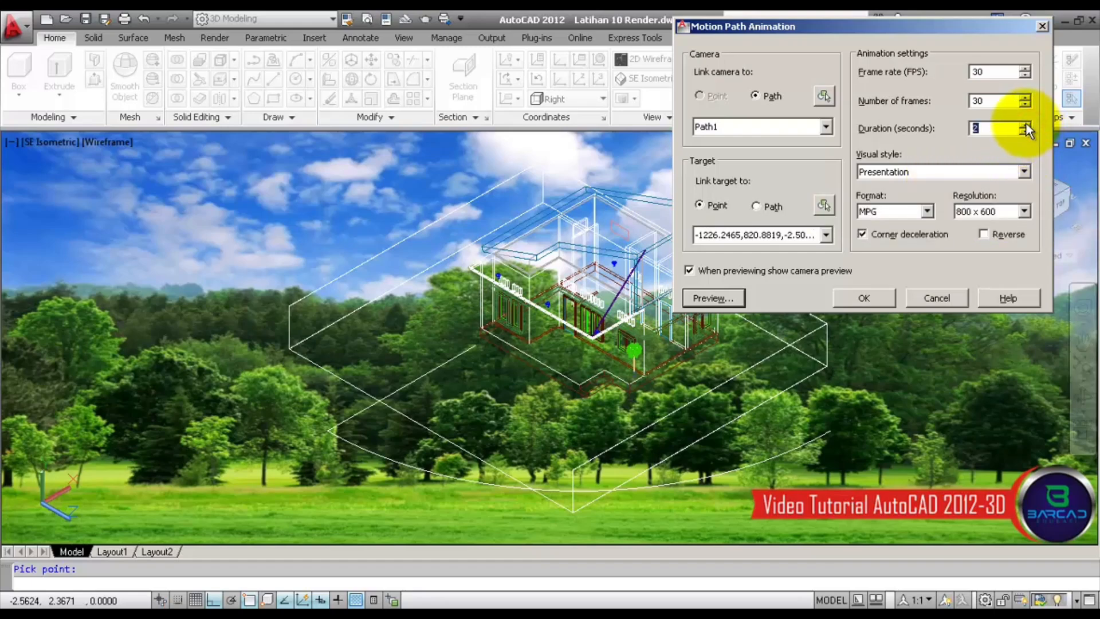
{"action": "double_click", "coordinate": [1007, 102]}
{"action": "type", "text": "60"}
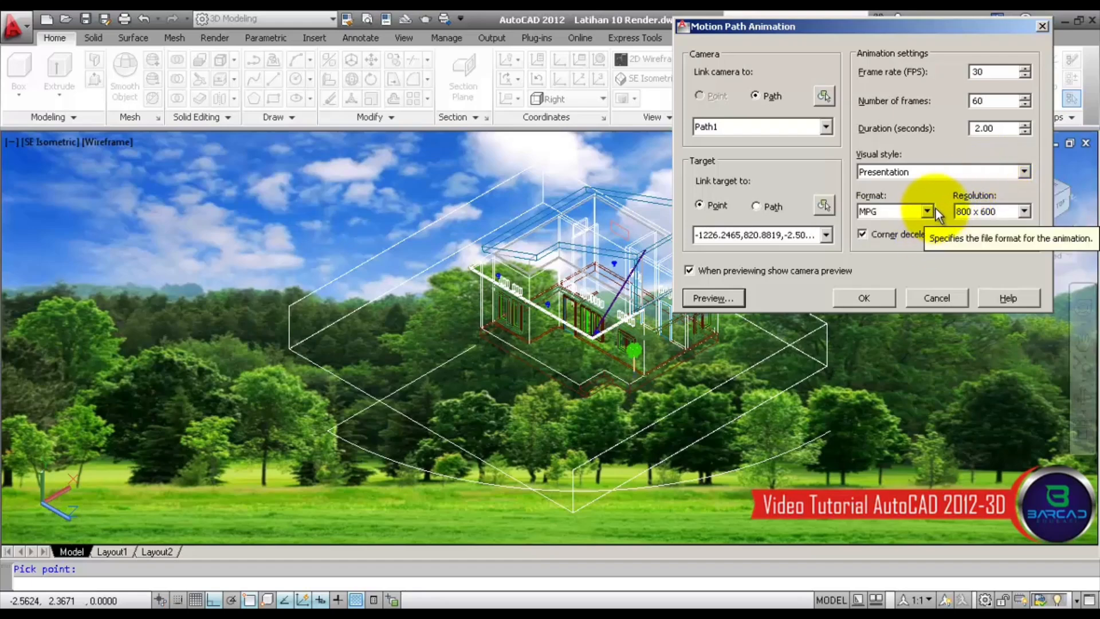
{"action": "left_click", "coordinate": [1023, 212]}
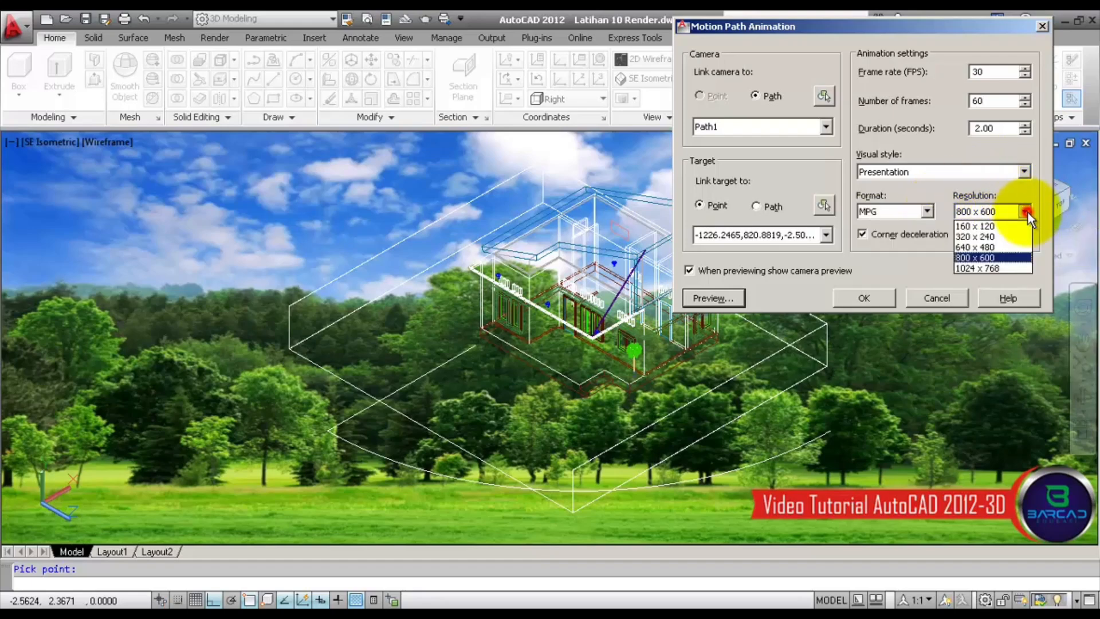
{"action": "left_click", "coordinate": [1020, 258]}
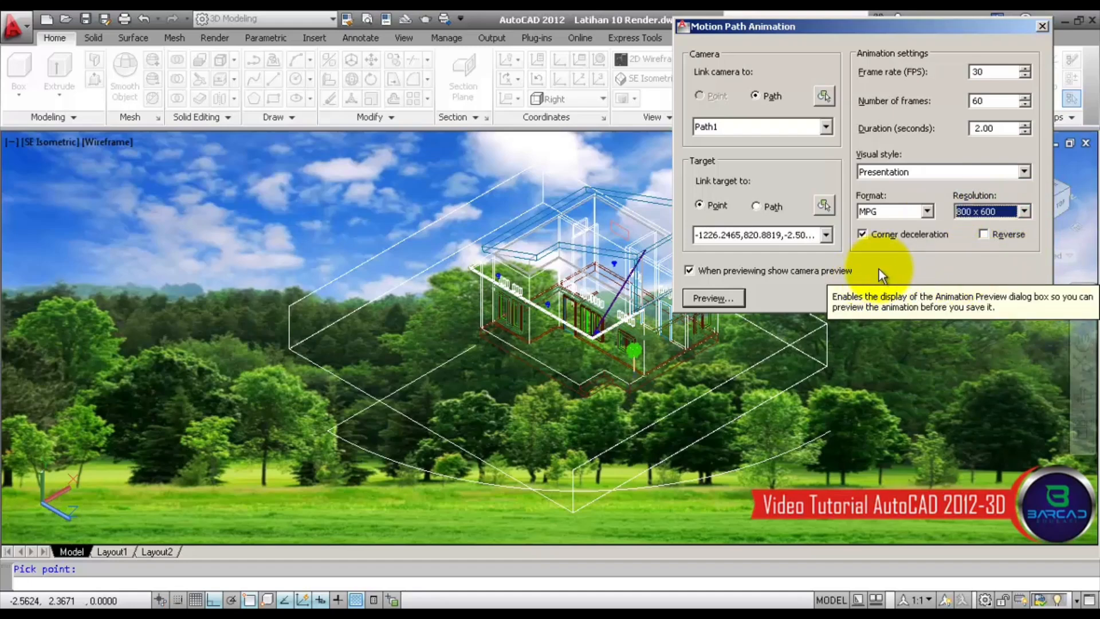
Accept the animation settings and save the video as Animasi in MPEG format in My Documents.
{"action": "left_click", "coordinate": [867, 299]}
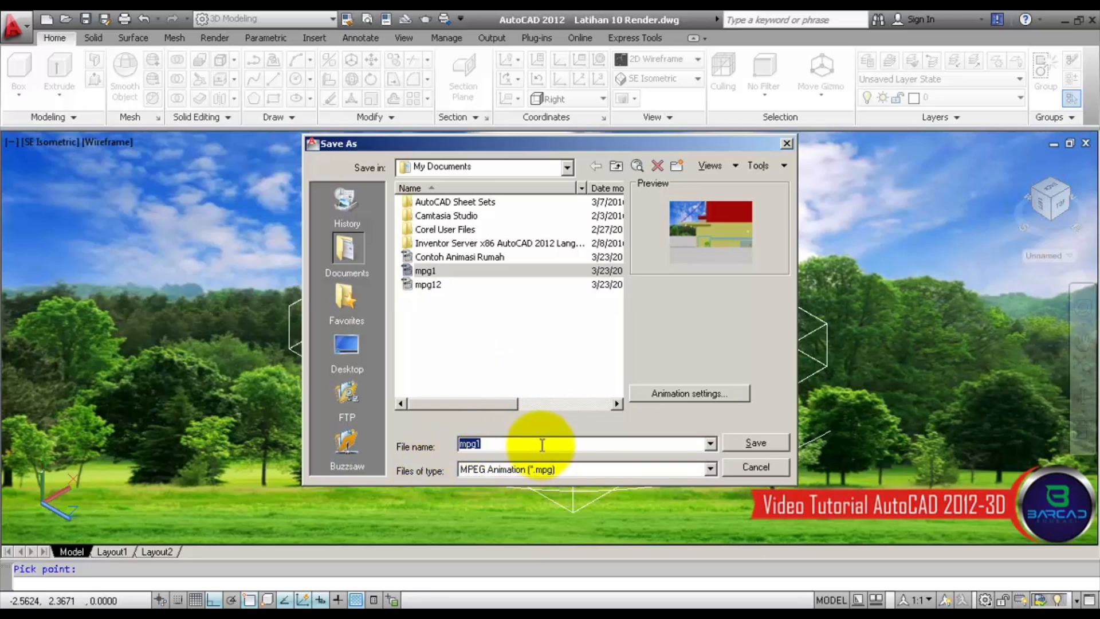
{"action": "type", "text": "Animasi"}
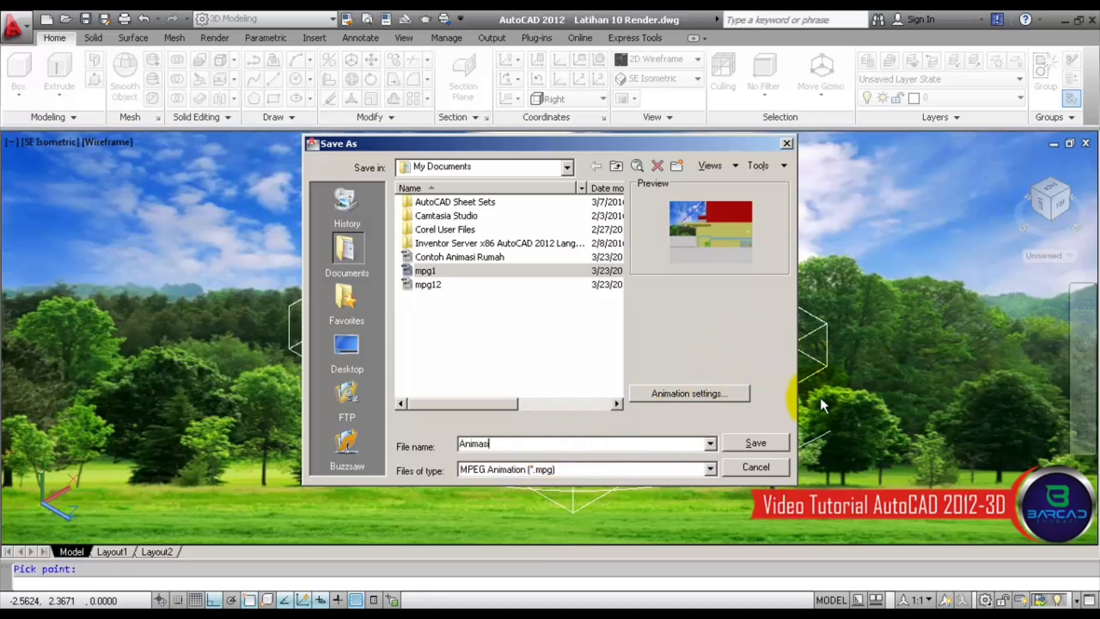
{"action": "left_click", "coordinate": [781, 445]}
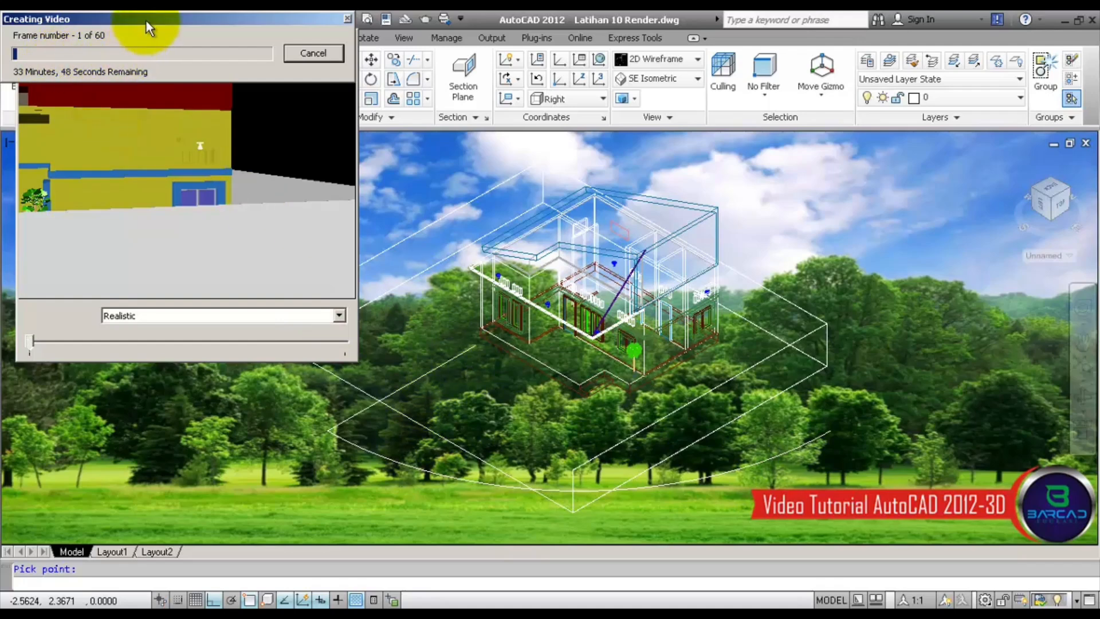
{"action": "left_click_drag", "start_coordinate": [147, 23], "coordinate": [551, 27]}
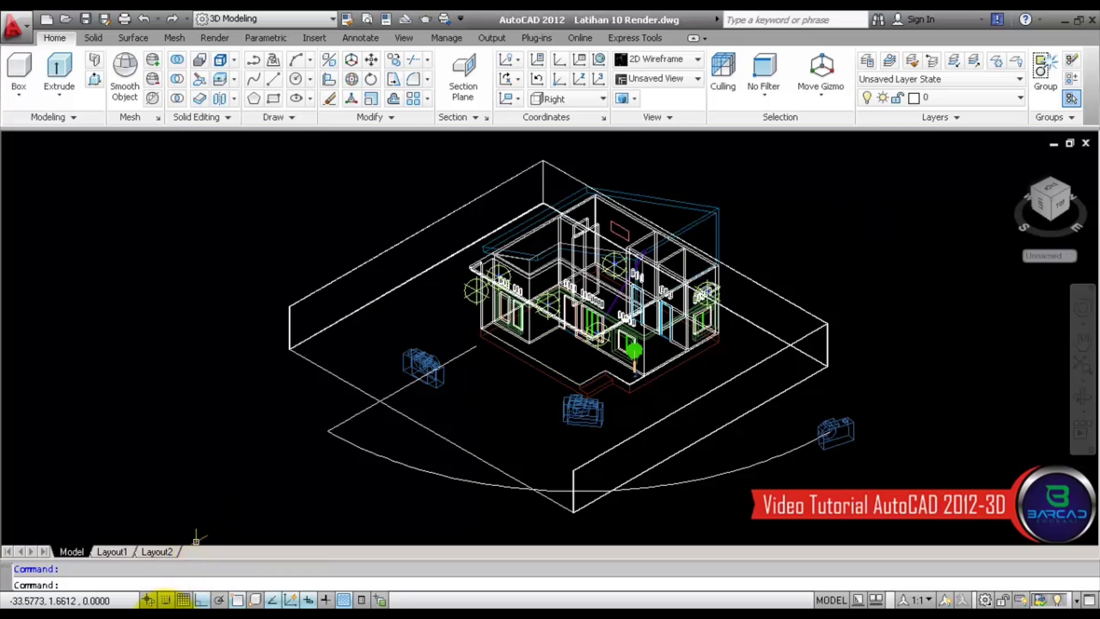
Switch to the Documents library window, open the Animasi video in the media player and replay it several times.
{"action": "left_click", "coordinate": [165, 617]}
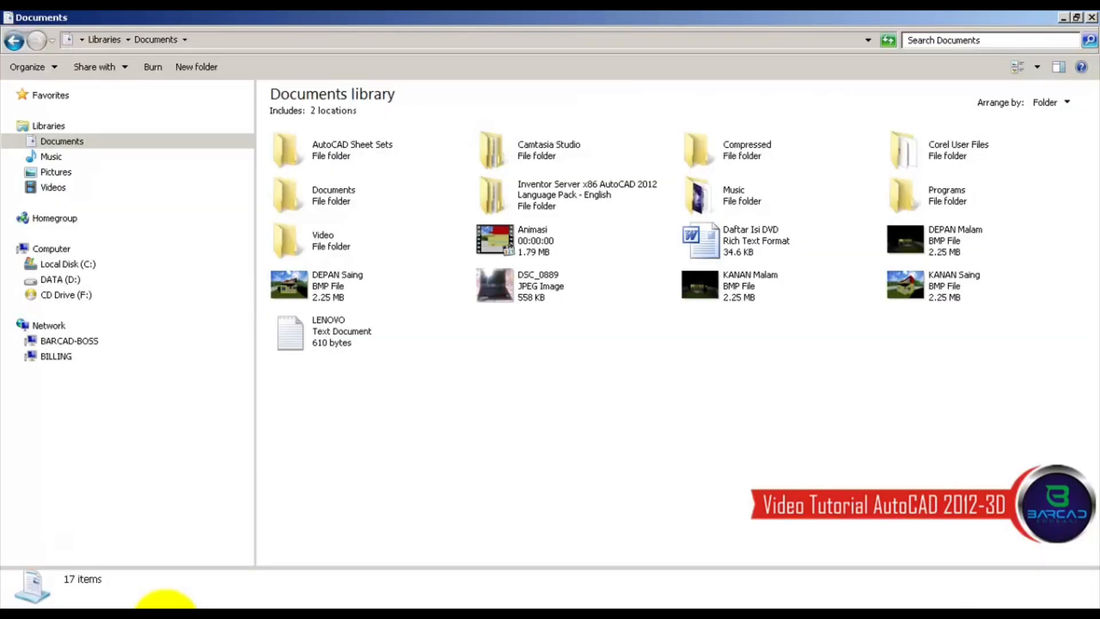
{"action": "double_click", "coordinate": [533, 241]}
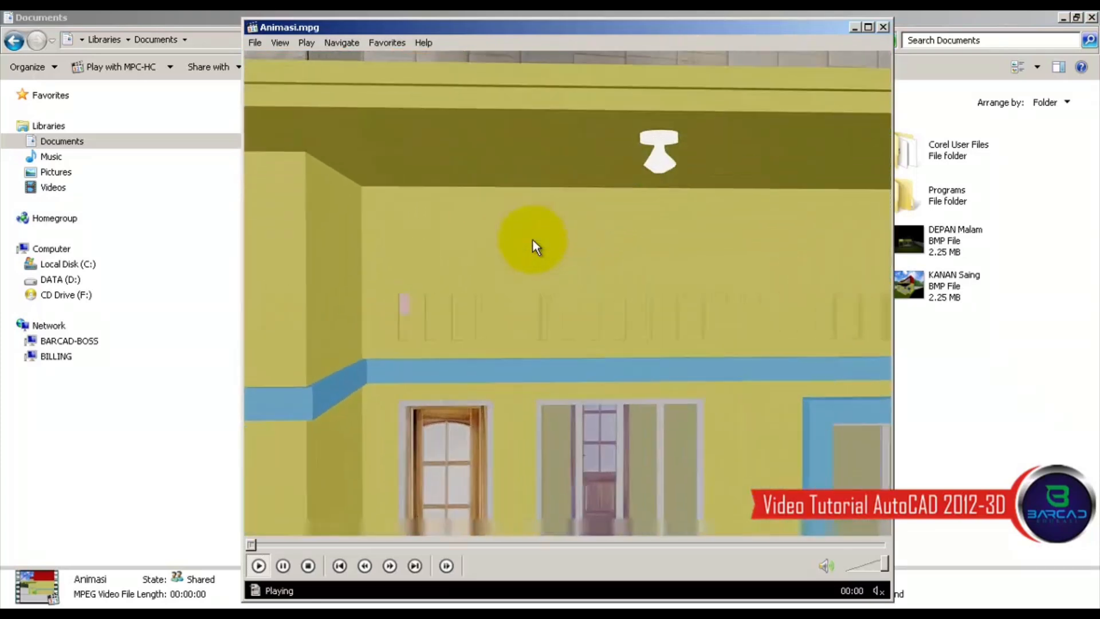
{"action": "left_click", "coordinate": [533, 246]}
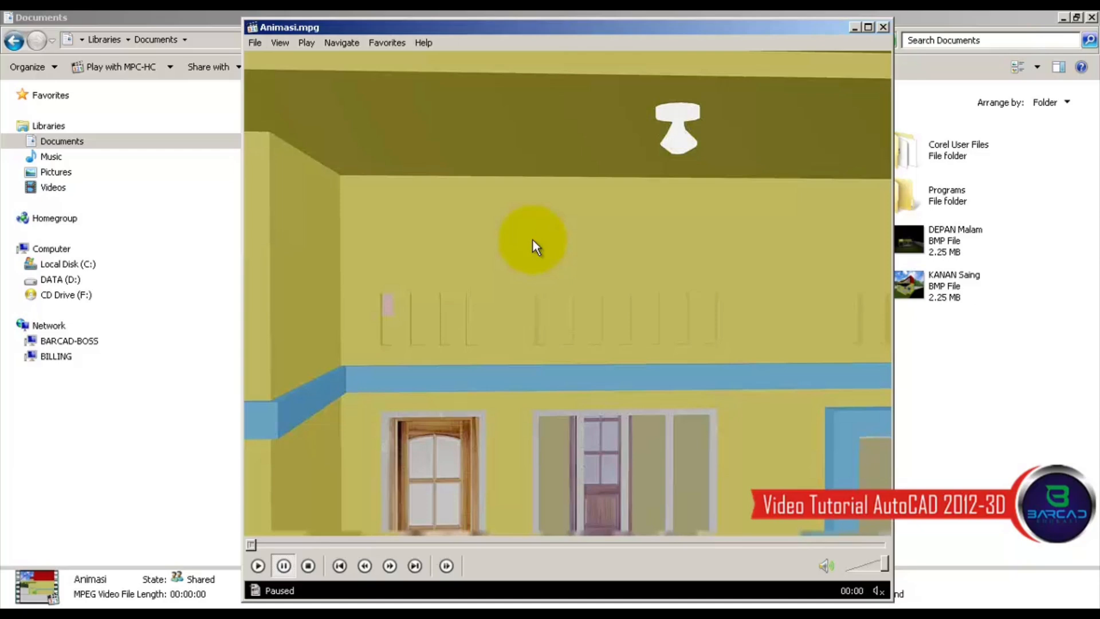
{"action": "left_click", "coordinate": [258, 566]}
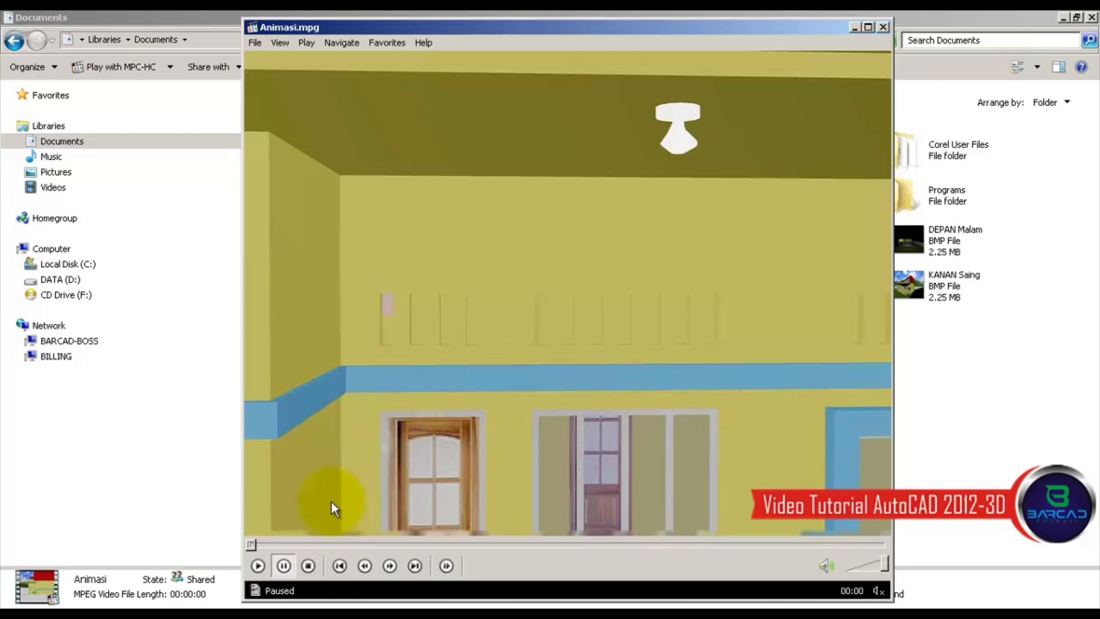
{"action": "left_click", "coordinate": [258, 566]}
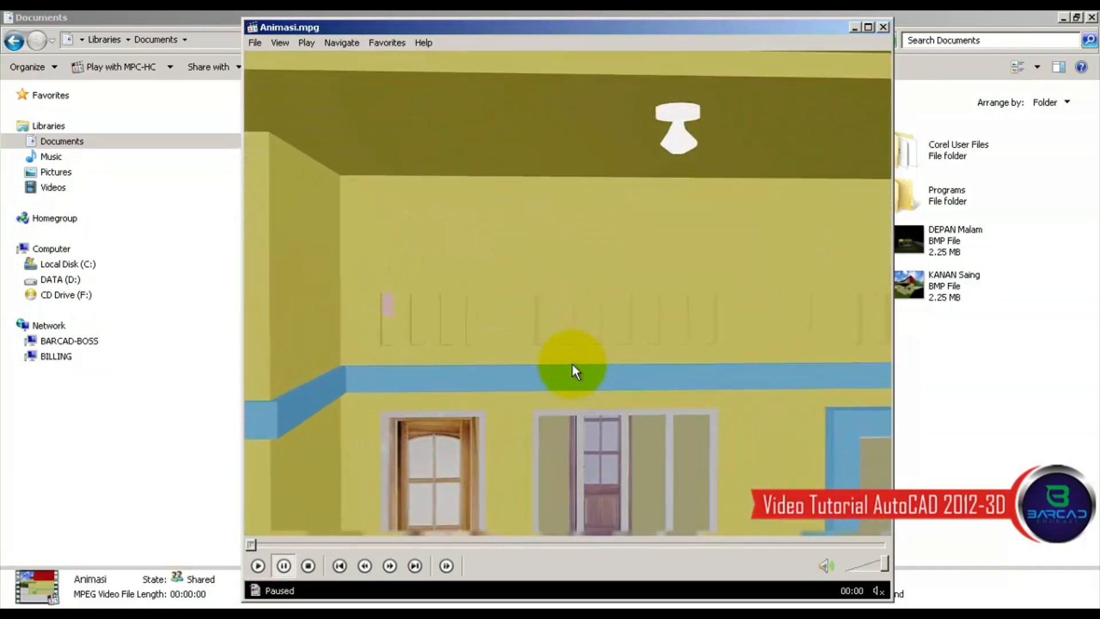
{"action": "left_click", "coordinate": [258, 566]}
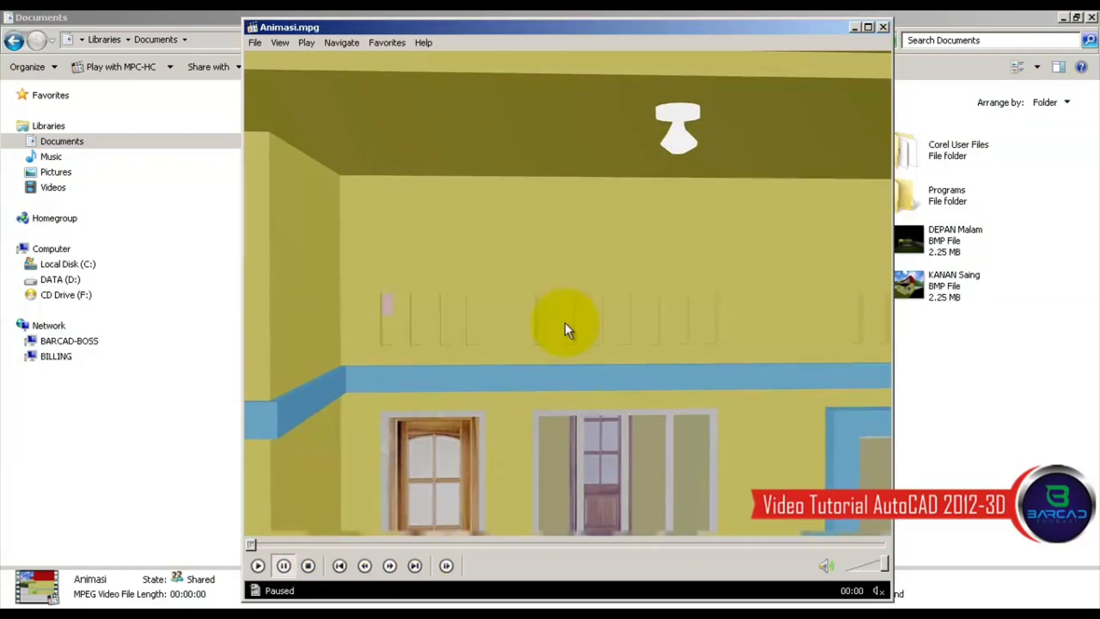
Watch the Animasi video in full screen, return to the windowed player and replay it.
{"action": "double_click", "coordinate": [700, 132]}
{"action": "mouse_move", "coordinate": [139, 614]}
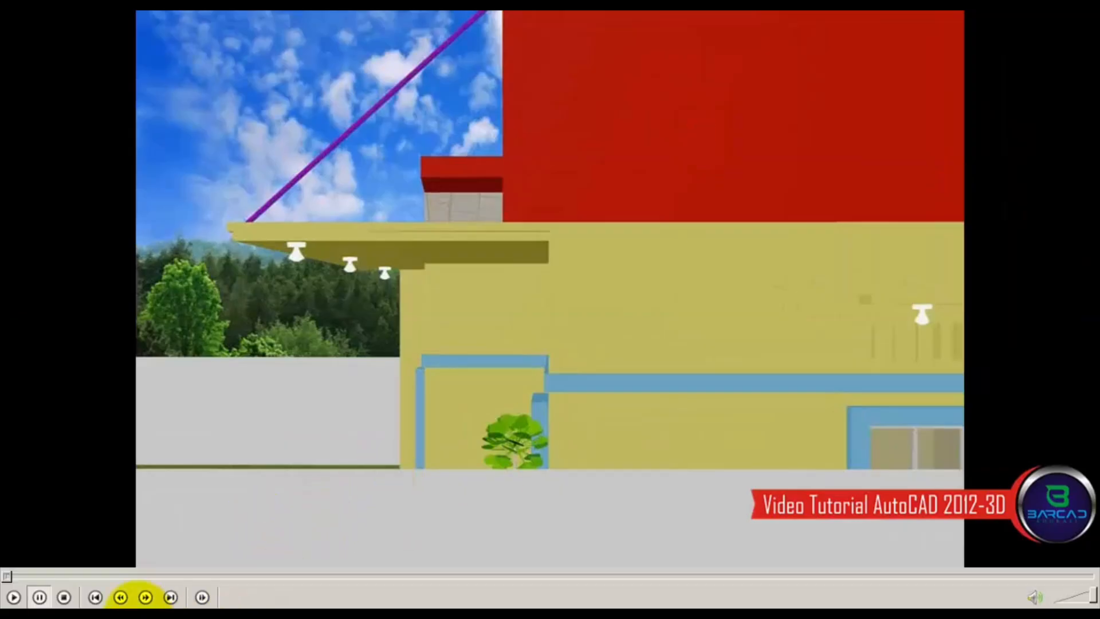
{"action": "left_click", "coordinate": [17, 598]}
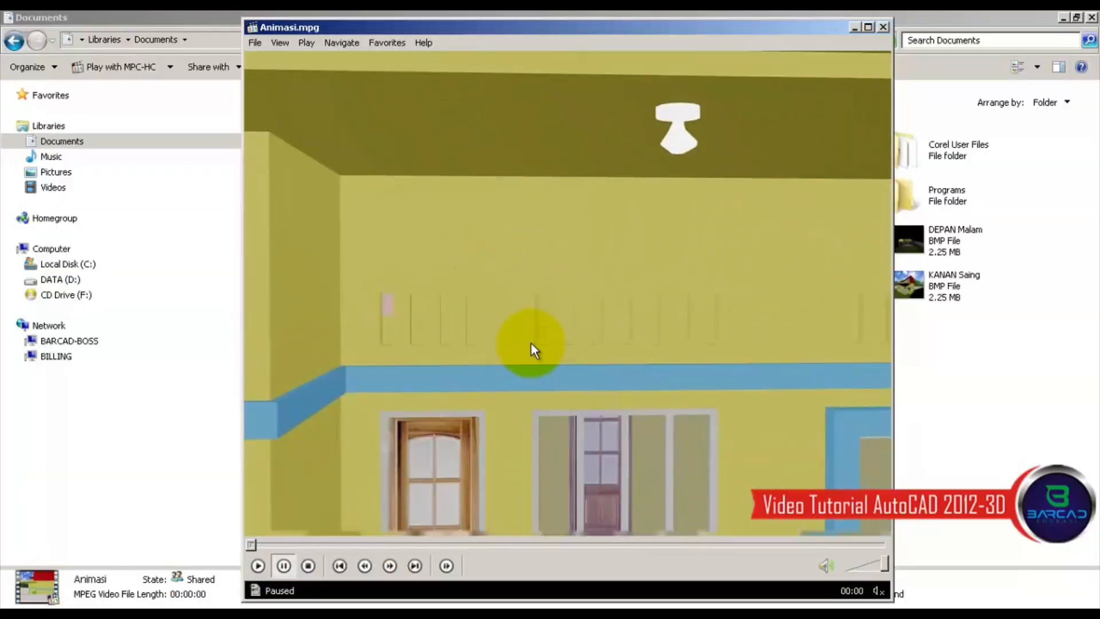
{"action": "left_click", "coordinate": [258, 565]}
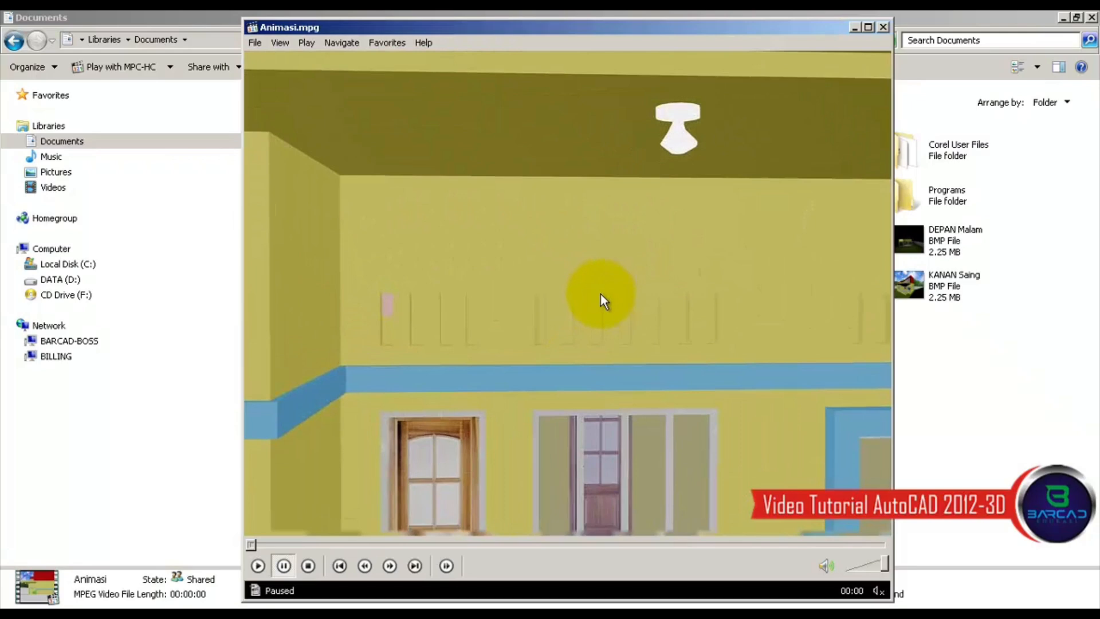
{"action": "left_click", "coordinate": [257, 565]}
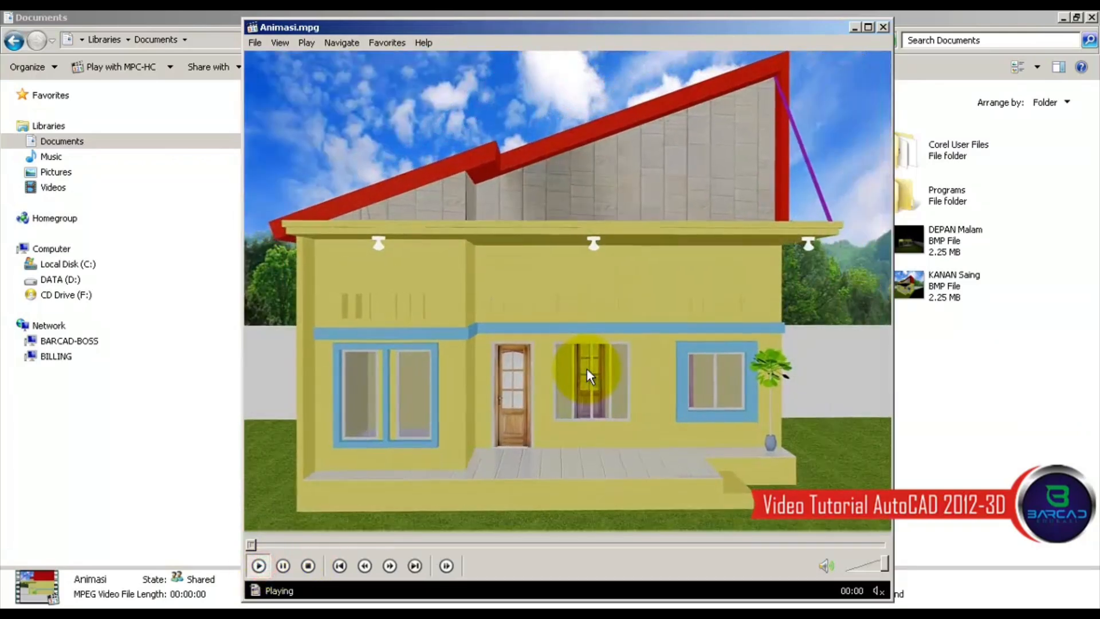